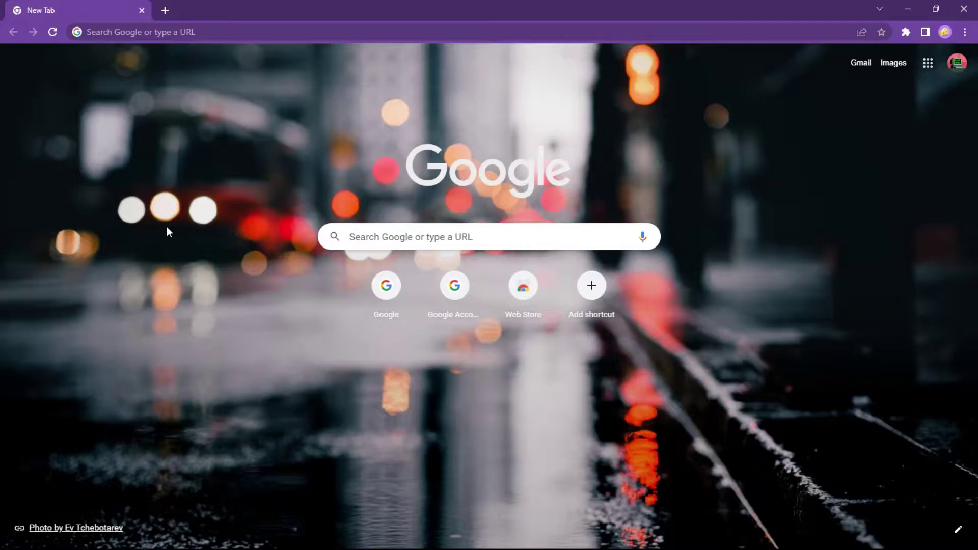
Step: Search the web for 'metamask' and open the official metamask.io website
left_click(155, 40)
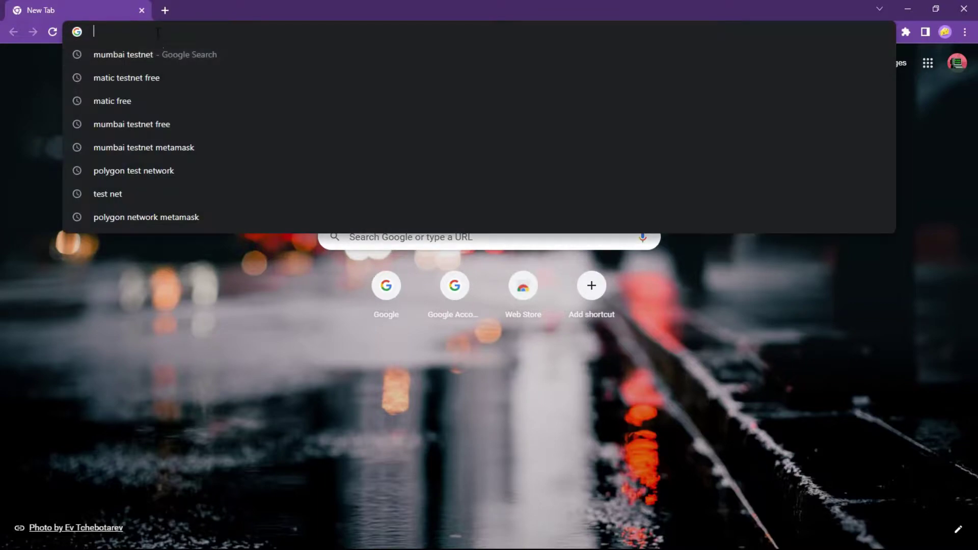
type("metamask")
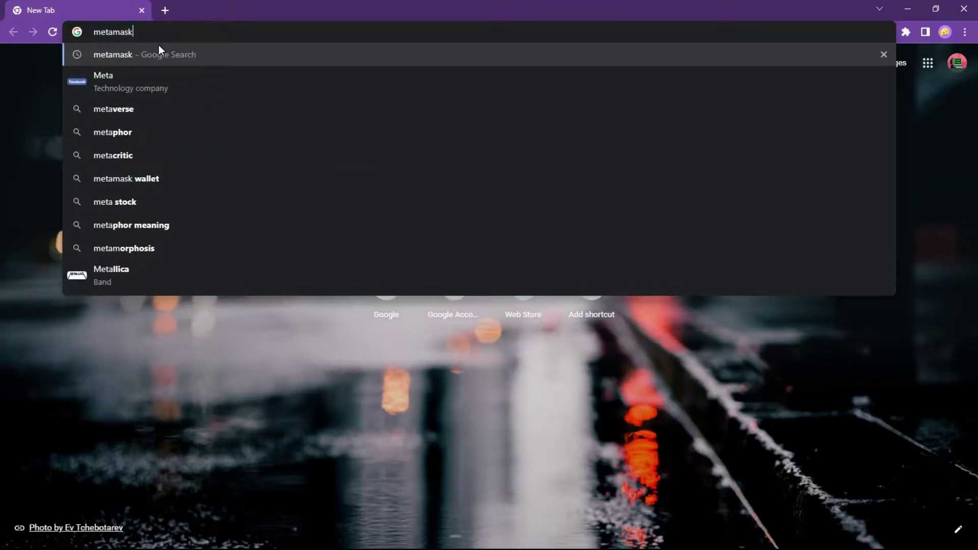
key("Return")
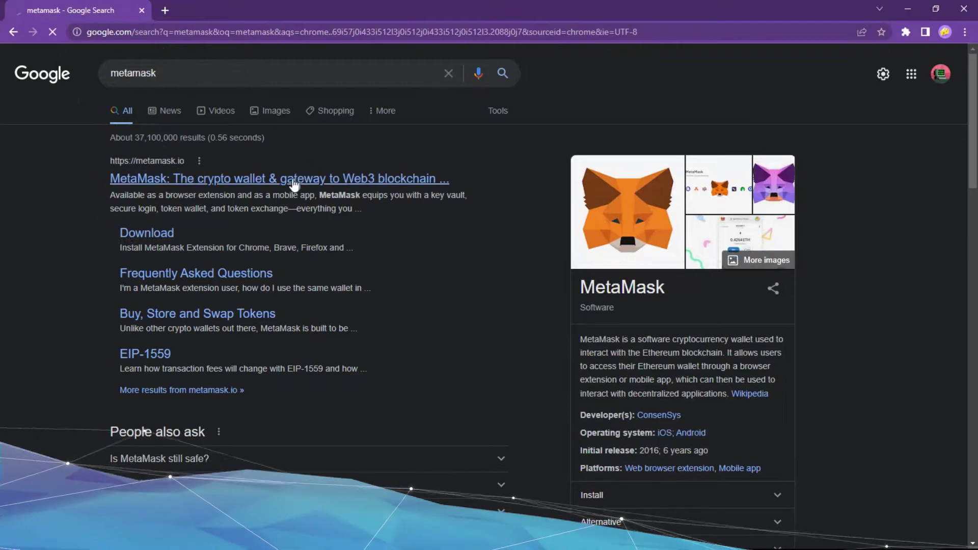
left_click(292, 179)
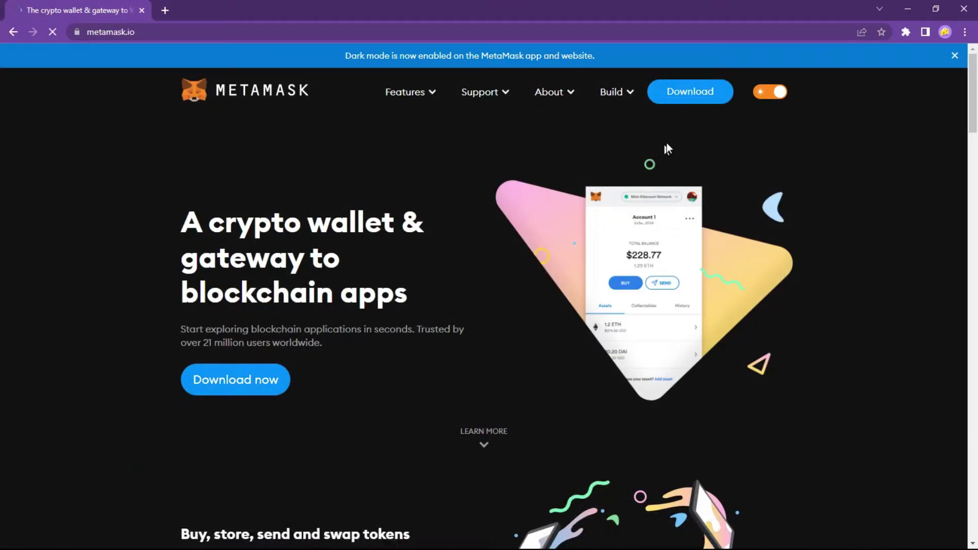
Step: Go to the MetaMask download page and scroll down to the Chrome install option
left_click(703, 99)
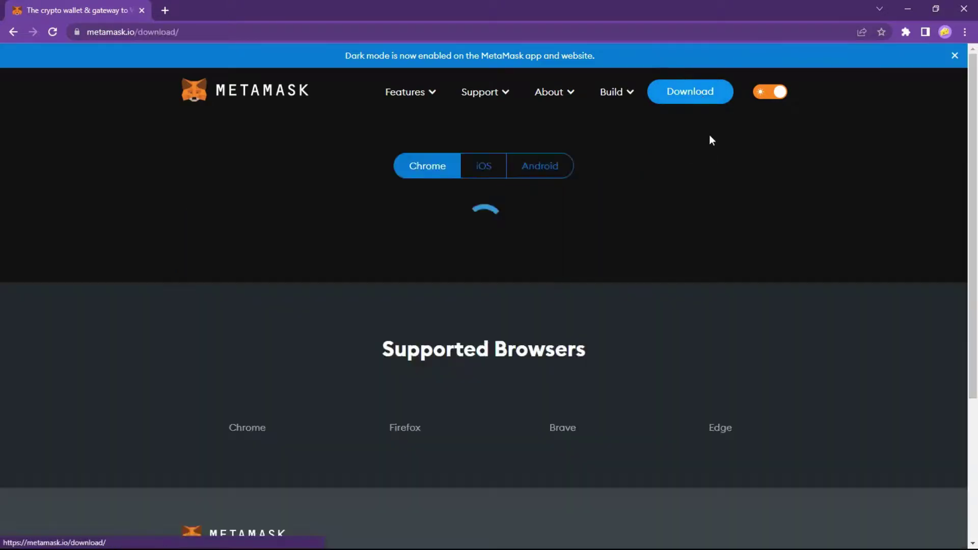
scroll(649, 407, "down", 2)
scroll(649, 406, "down", 2)
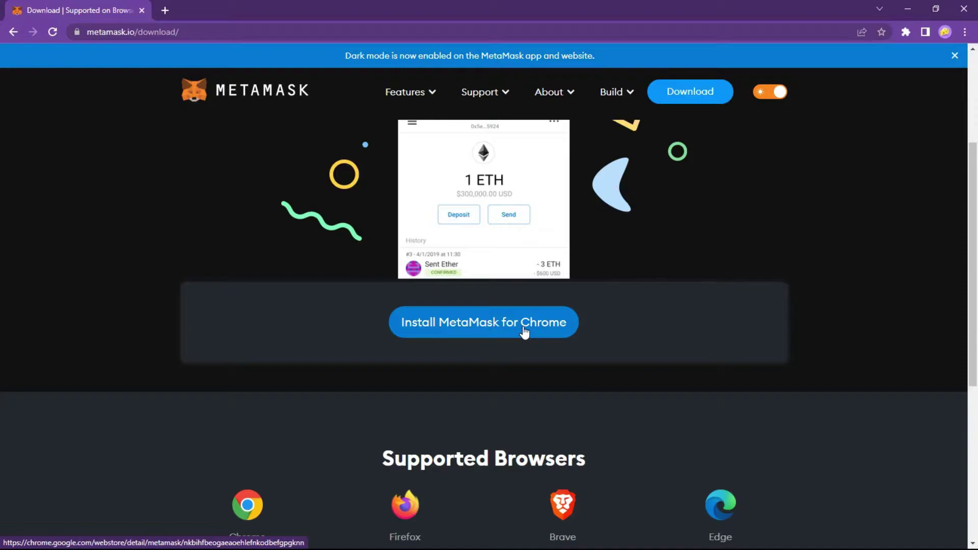
scroll(528, 382, "down", 2)
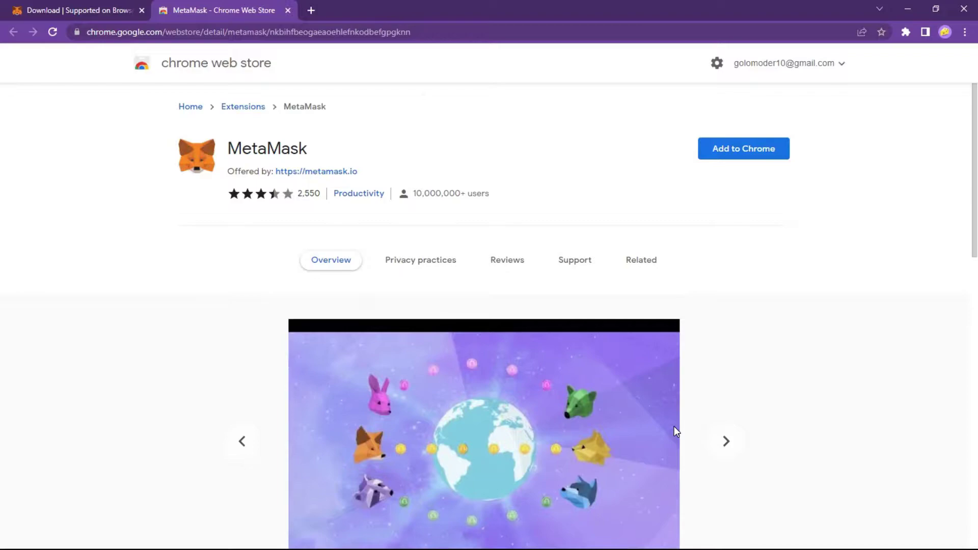
Step: Add the MetaMask extension to Chrome and pin it to the browser toolbar
left_click(739, 154)
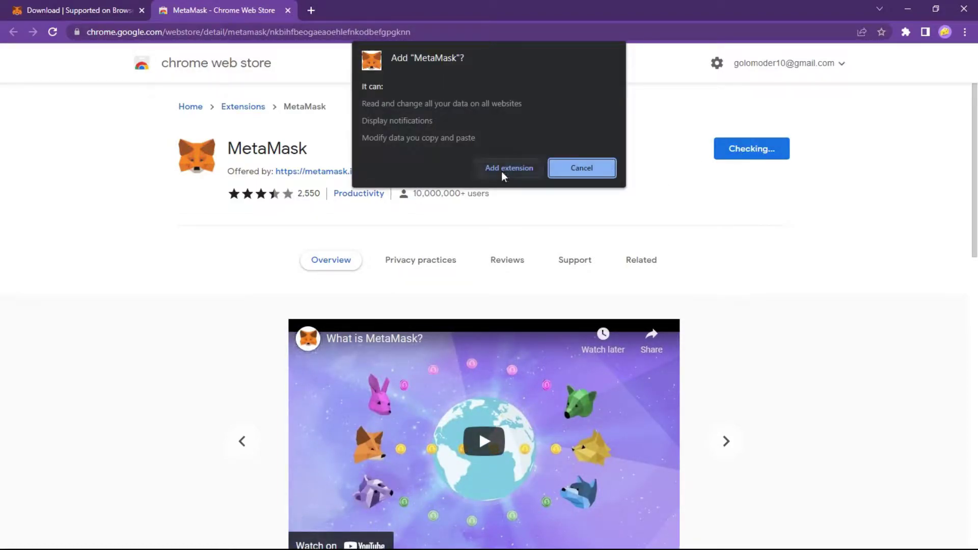
left_click(504, 169)
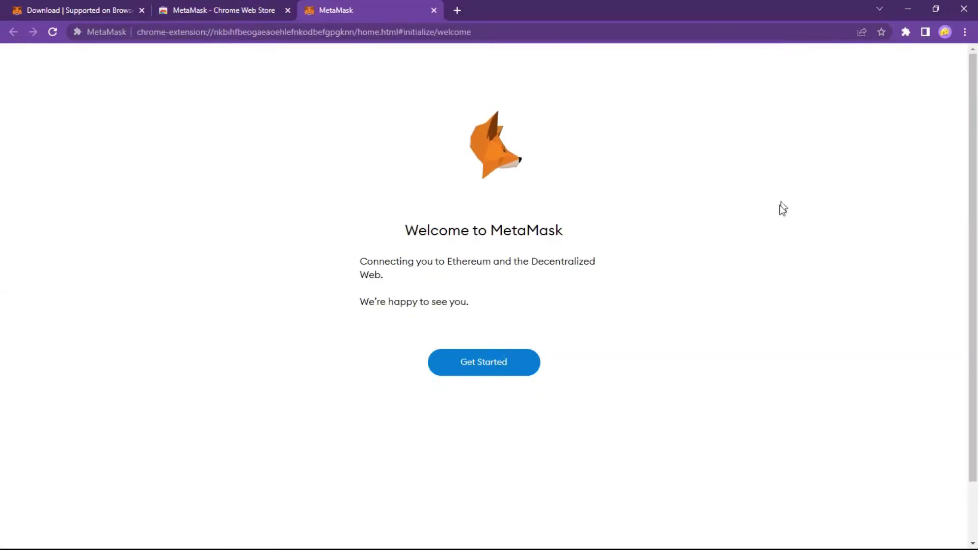
left_click(907, 36)
left_click(877, 109)
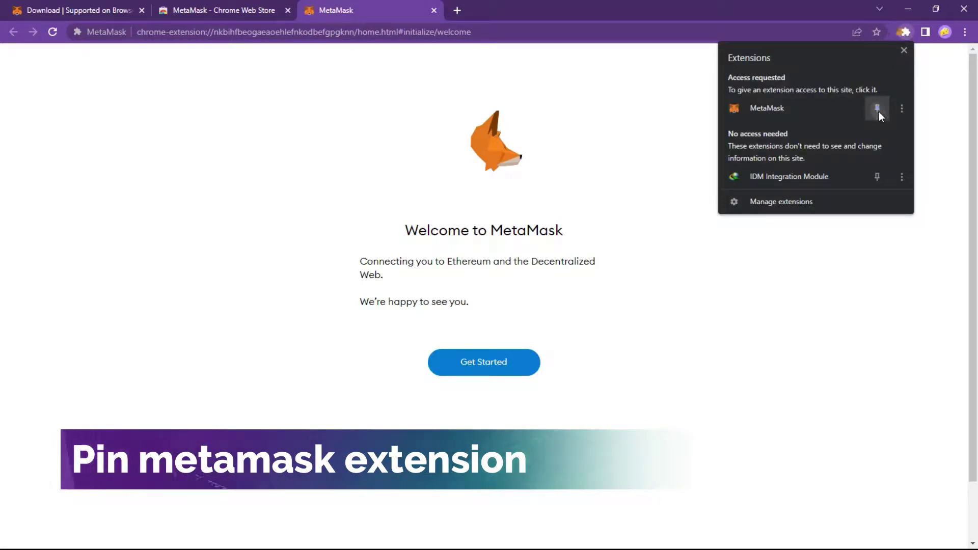
left_click(903, 50)
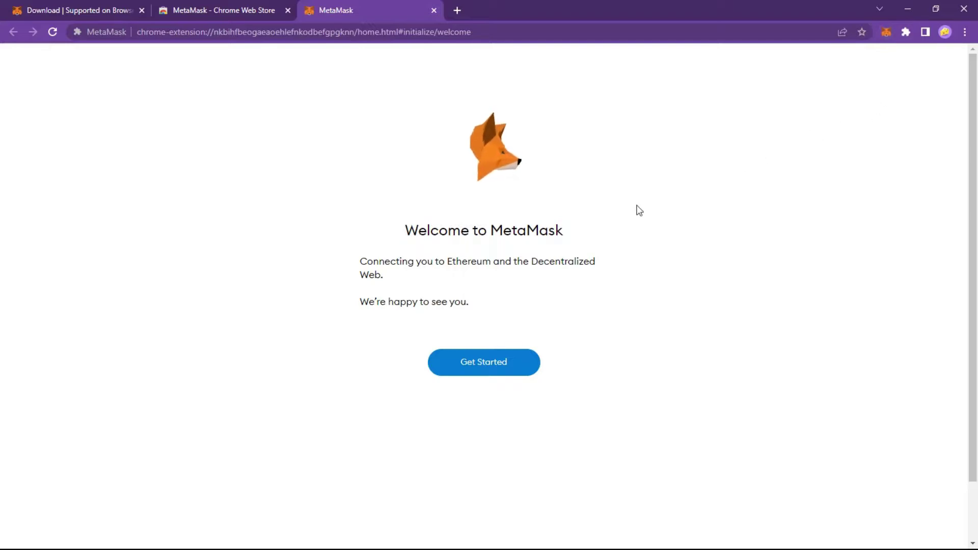
Step: Start MetaMask setup, choose Create a Wallet, and agree to share anonymous usage data
left_click(497, 367)
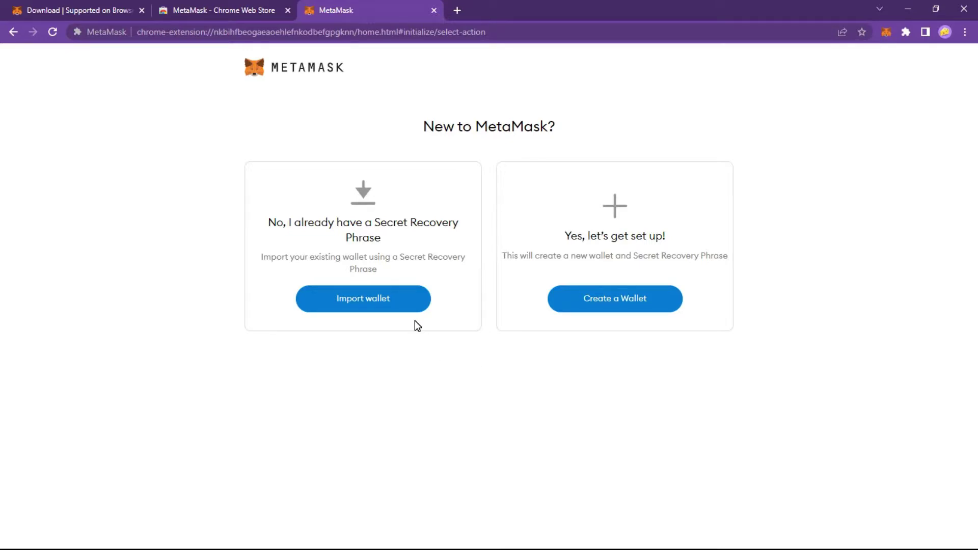
left_click(627, 304)
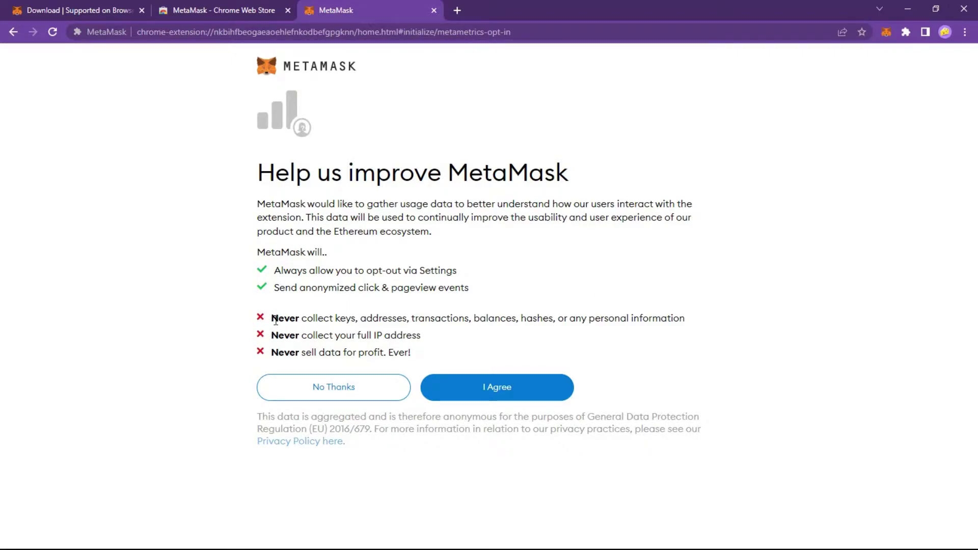
left_click(498, 393)
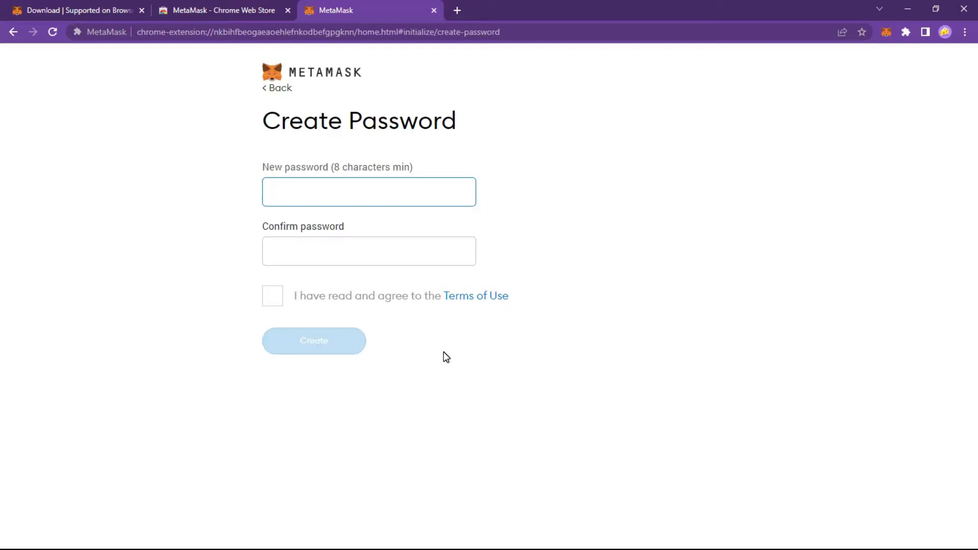
Step: Enter and confirm a wallet password, accept the Terms of Use, and create the wallet
type("aaaaaaaaaaaaaaa")
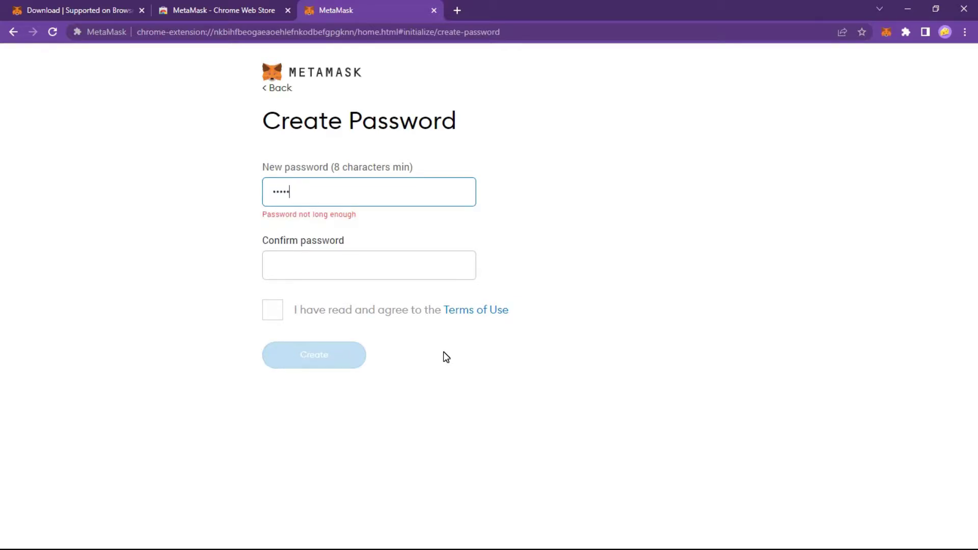
left_click(391, 258)
type("aaaaaaaaaaaaaaa")
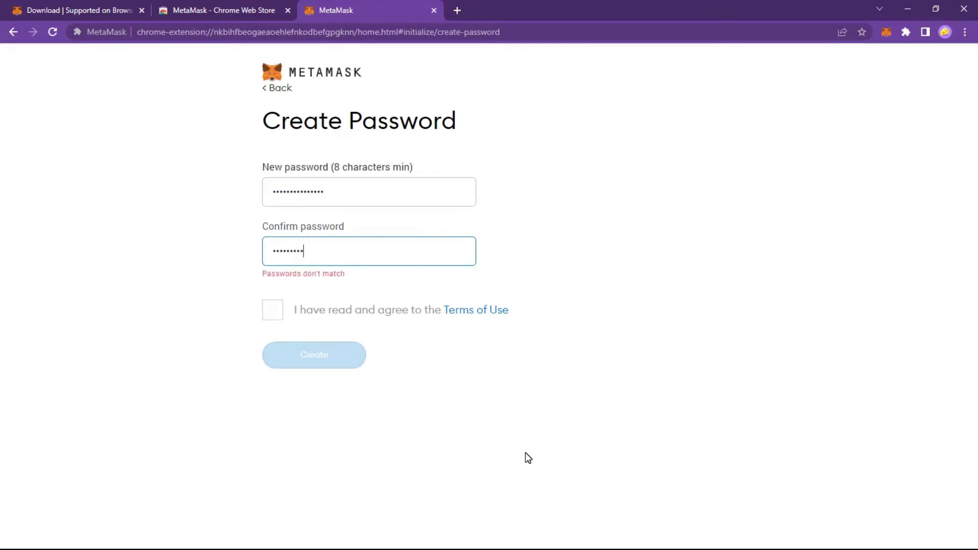
left_click(275, 301)
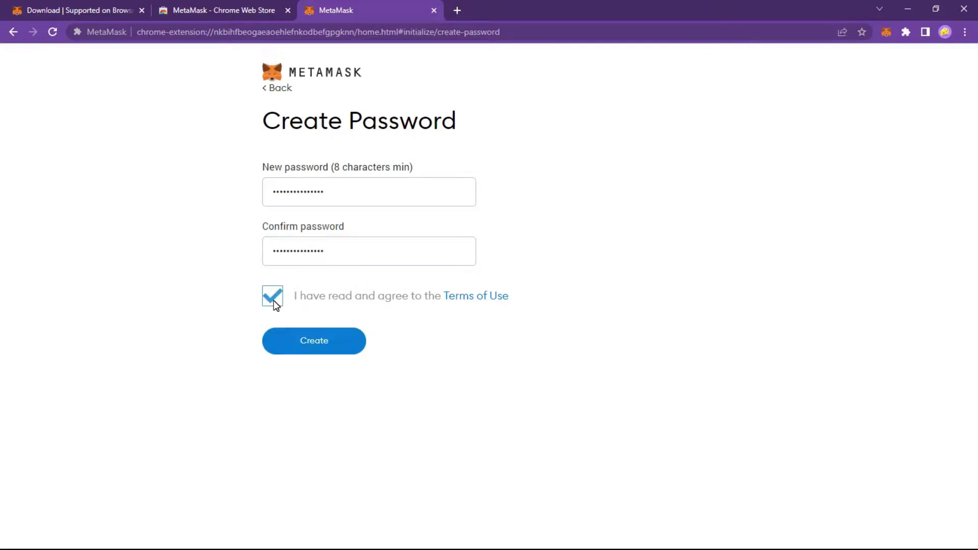
left_click(314, 344)
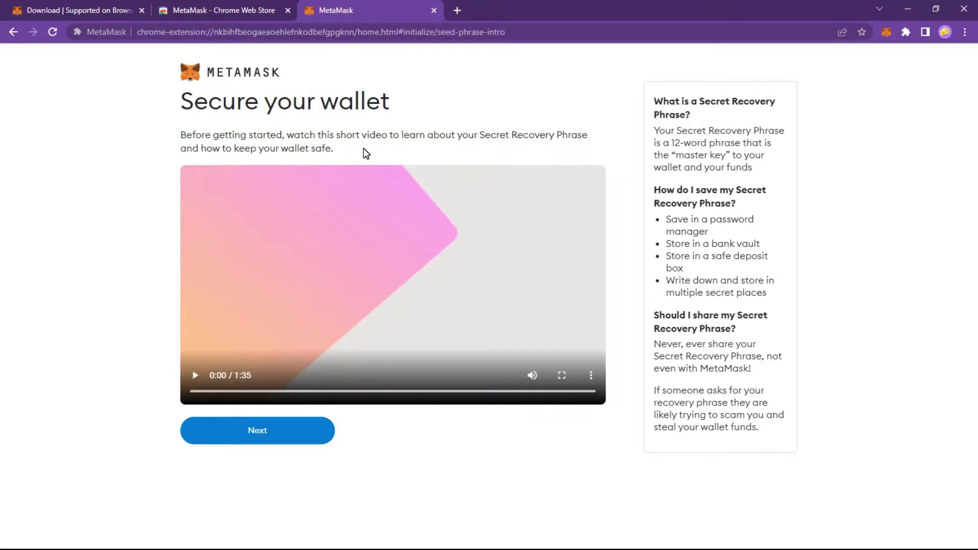
Step: Continue past the security video, reveal the 12-word Secret Recovery Phrase, and proceed to confirmation
left_click(302, 435)
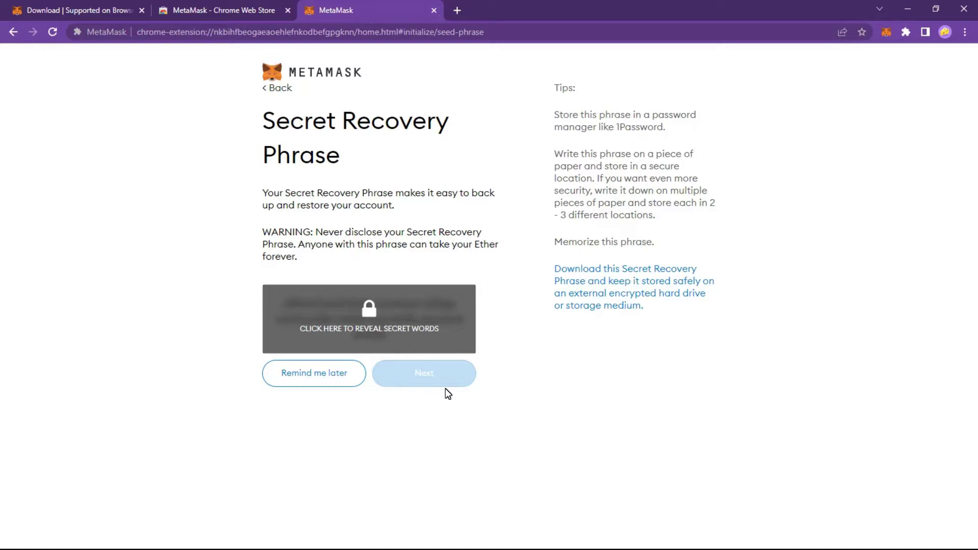
left_click(415, 331)
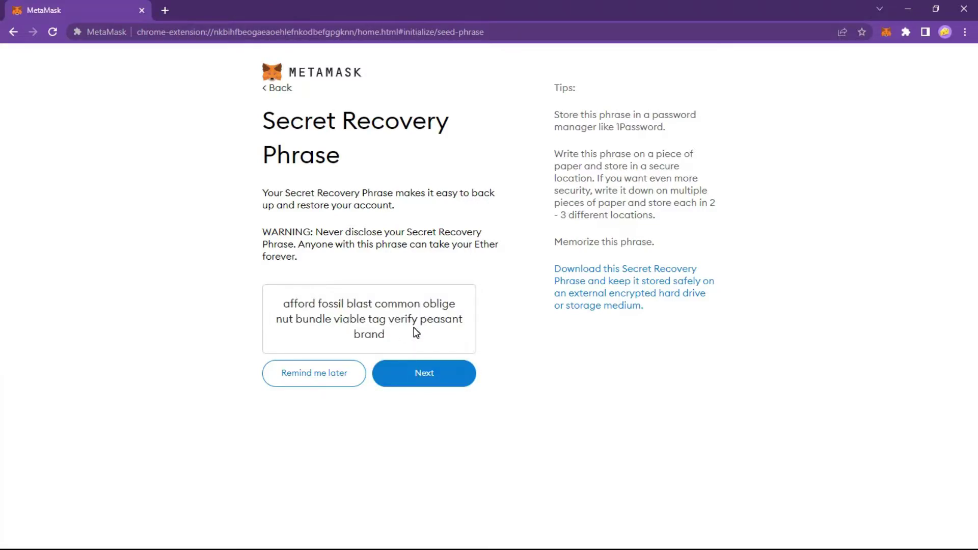
left_click(417, 383)
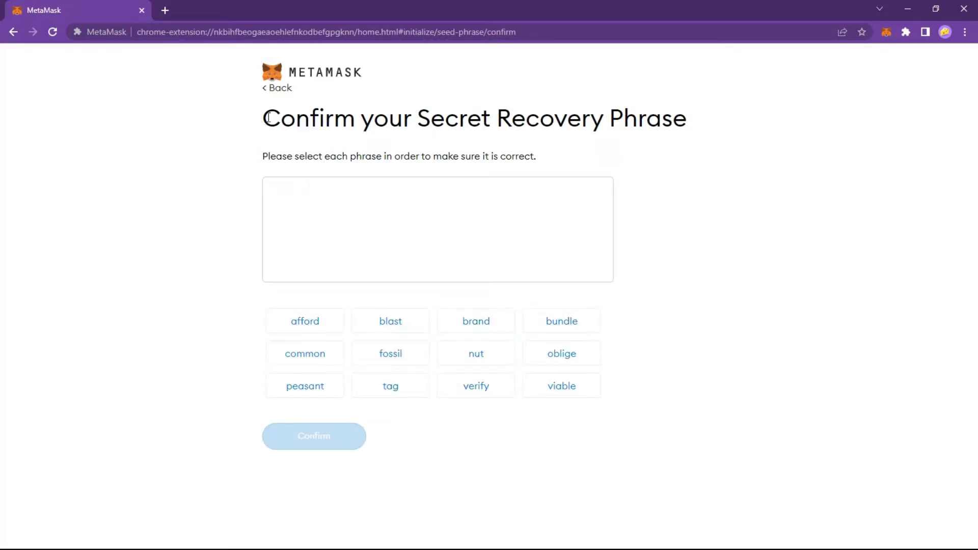
Step: Pick the first six recovery words in their correct order on the confirmation page
left_click_drag(265, 118, 687, 115)
left_click(681, 151)
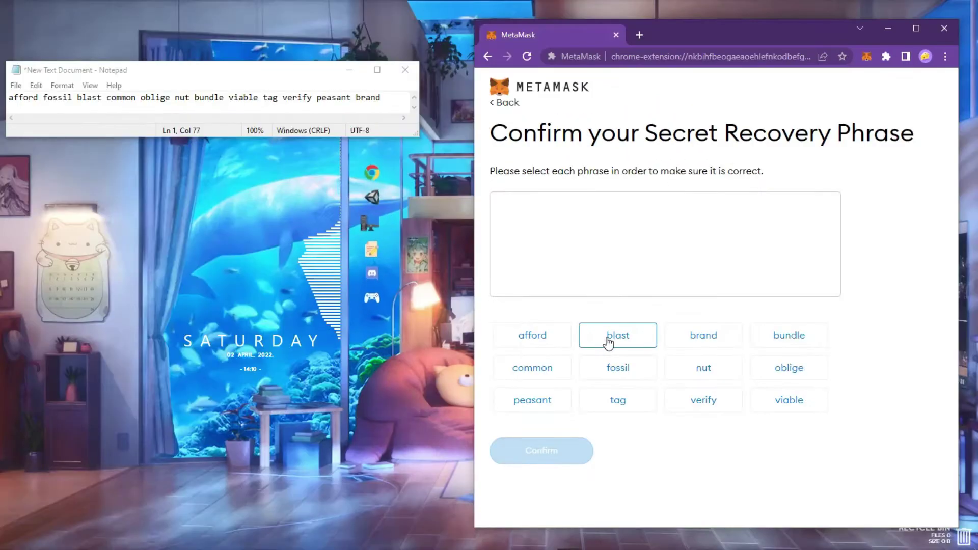
left_click(559, 343)
left_click(591, 368)
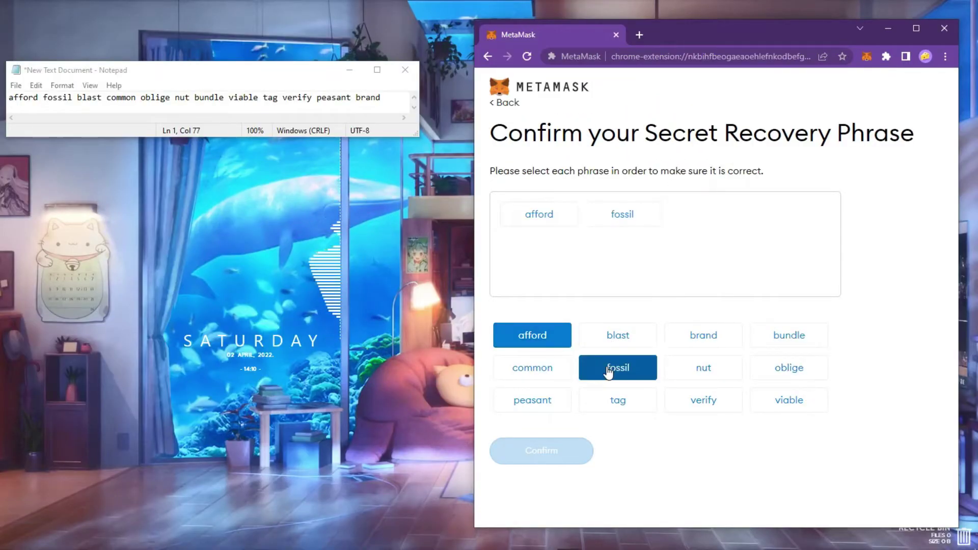
left_click(617, 337)
left_click(530, 367)
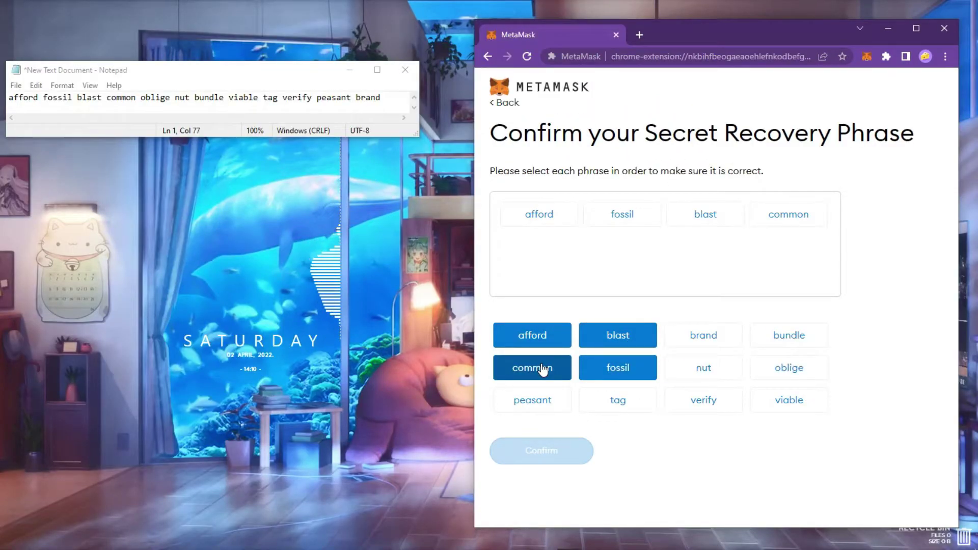
left_click(786, 368)
left_click(723, 377)
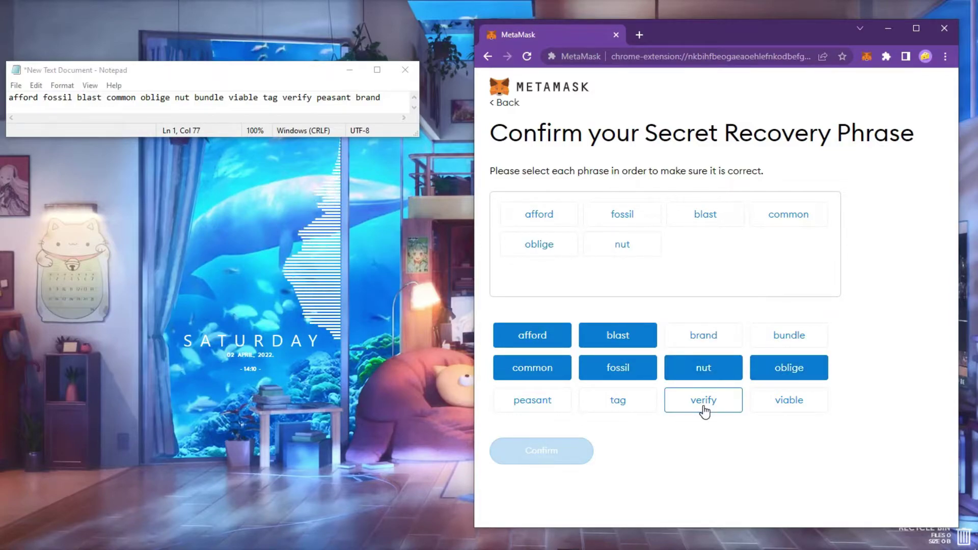
Step: Add the remaining six recovery words, submit the phrase, and maximize the browser window
left_click(788, 338)
left_click(789, 401)
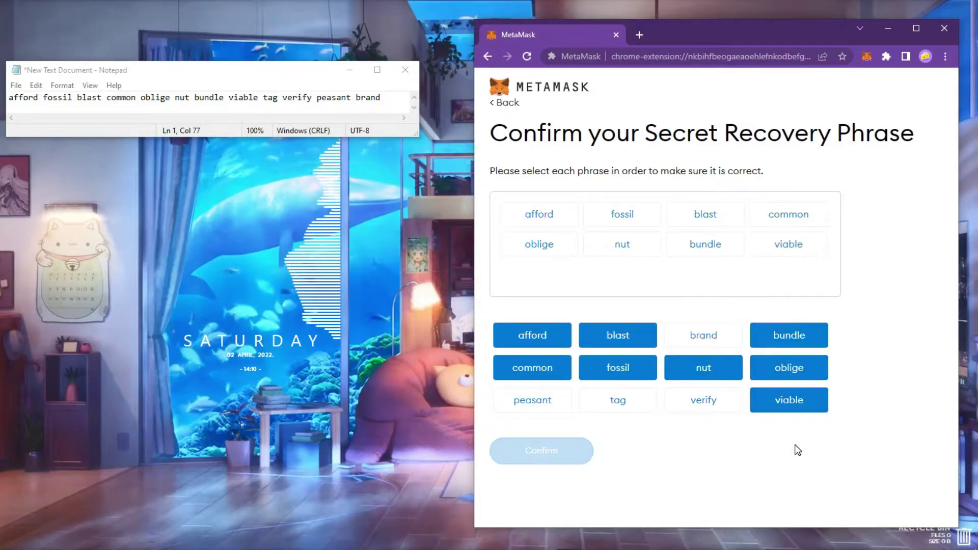
left_click(618, 401)
left_click(703, 399)
left_click(532, 400)
left_click(704, 335)
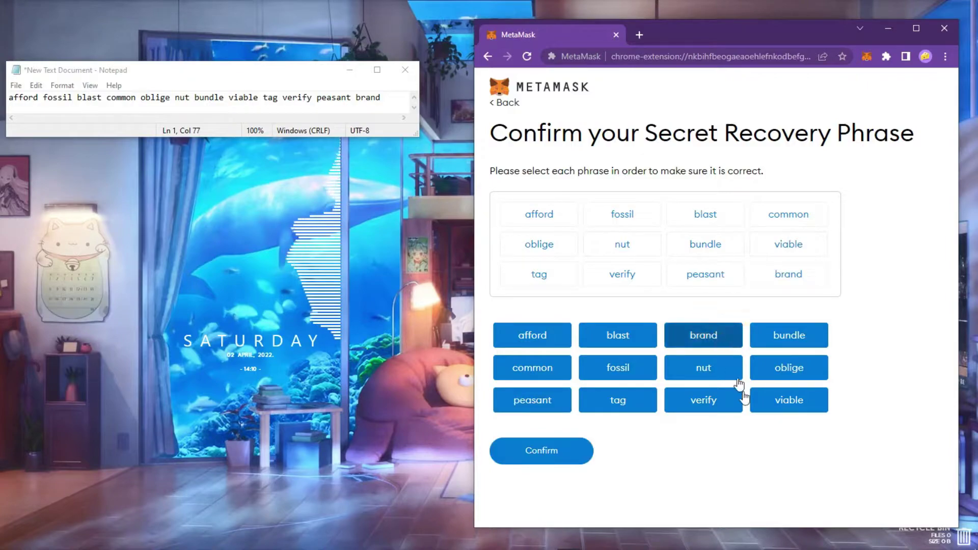
left_click(570, 452)
left_click(916, 28)
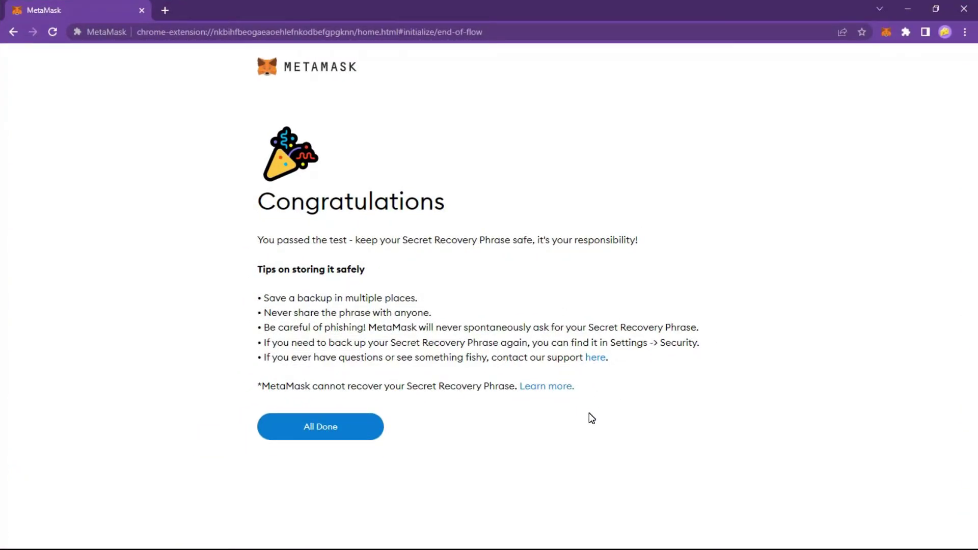
Step: Open the wallet home, dismiss the What's new notice, and copy the Account 1 address
left_click(362, 434)
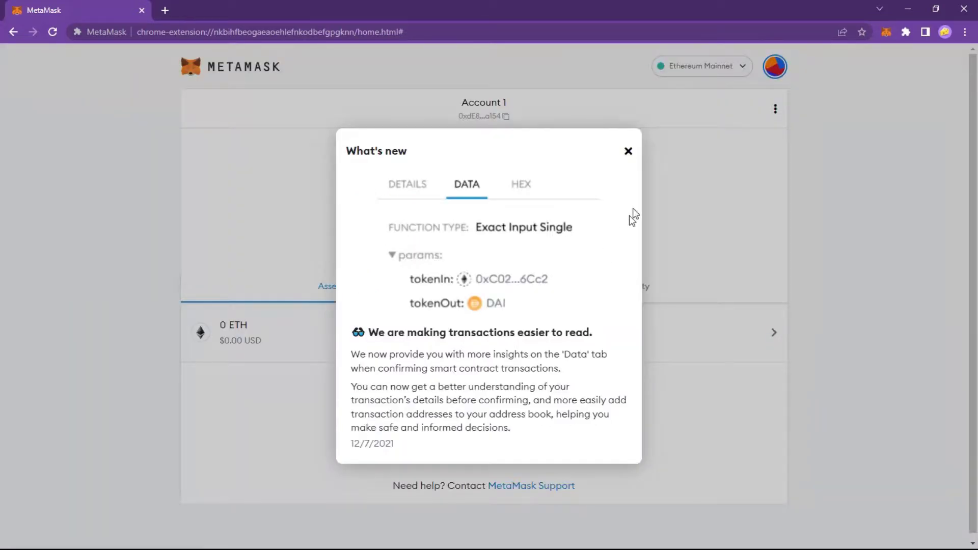
left_click(629, 151)
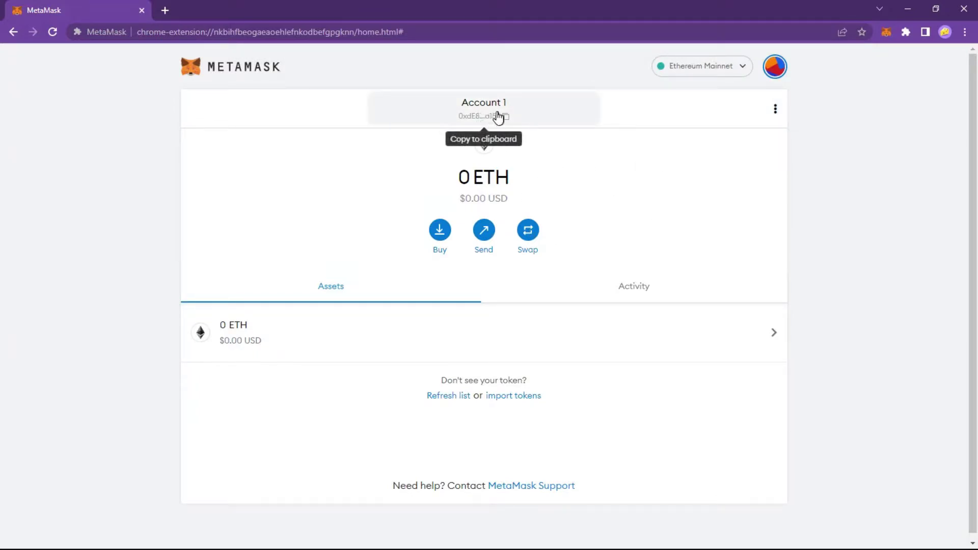
left_click(472, 119)
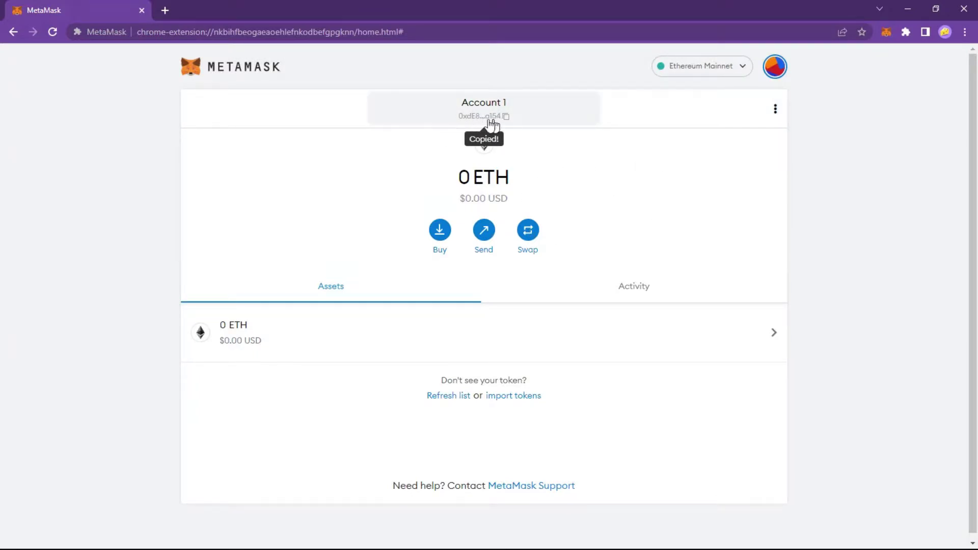
Step: Choose Add Network from the network dropdown to bring up the blank network form
left_click(744, 70)
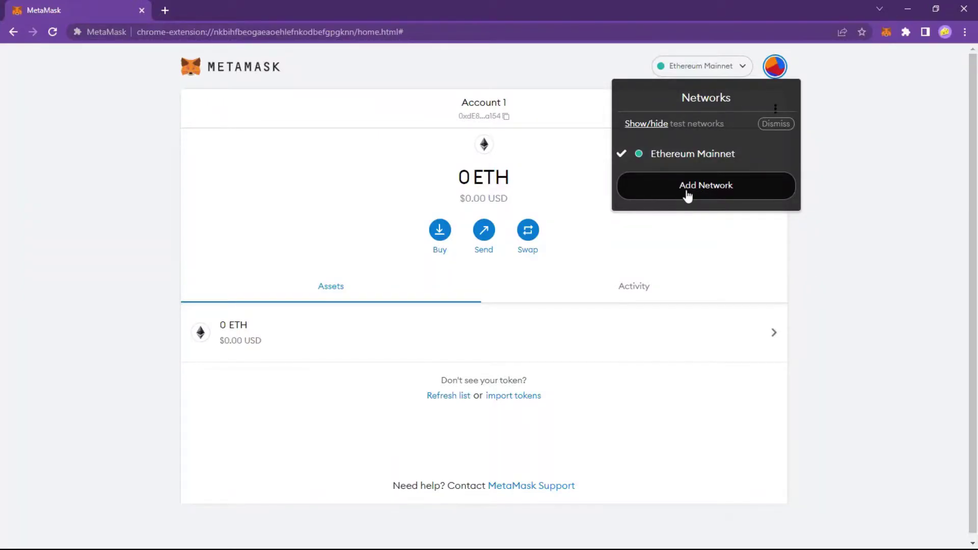
left_click(689, 194)
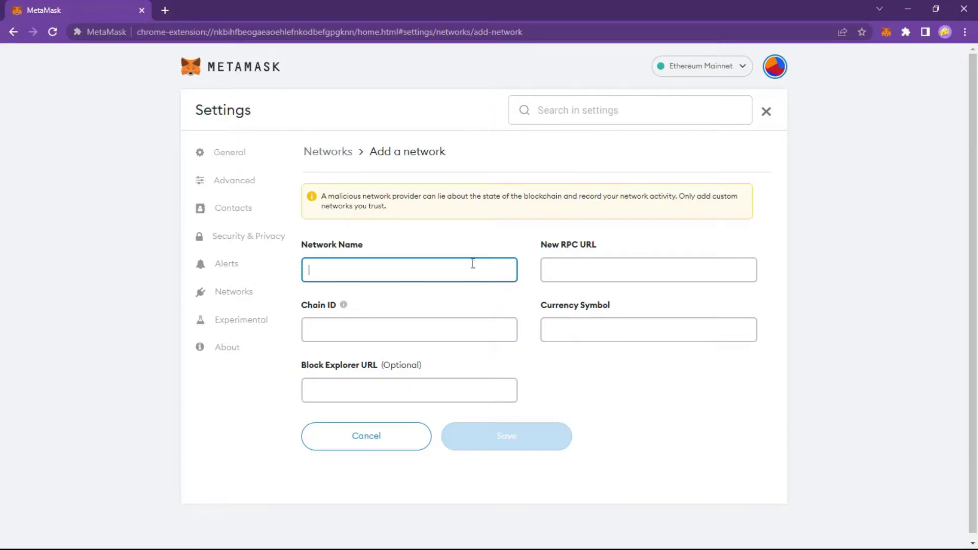
Step: In a new tab, search Google for 'polygon network metamask'
left_click(164, 11)
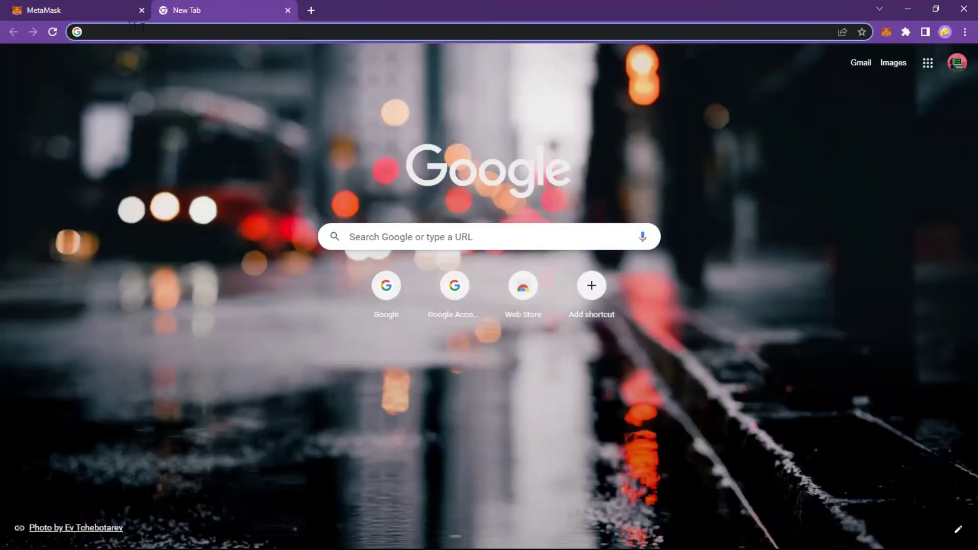
left_click(124, 30)
type("pol")
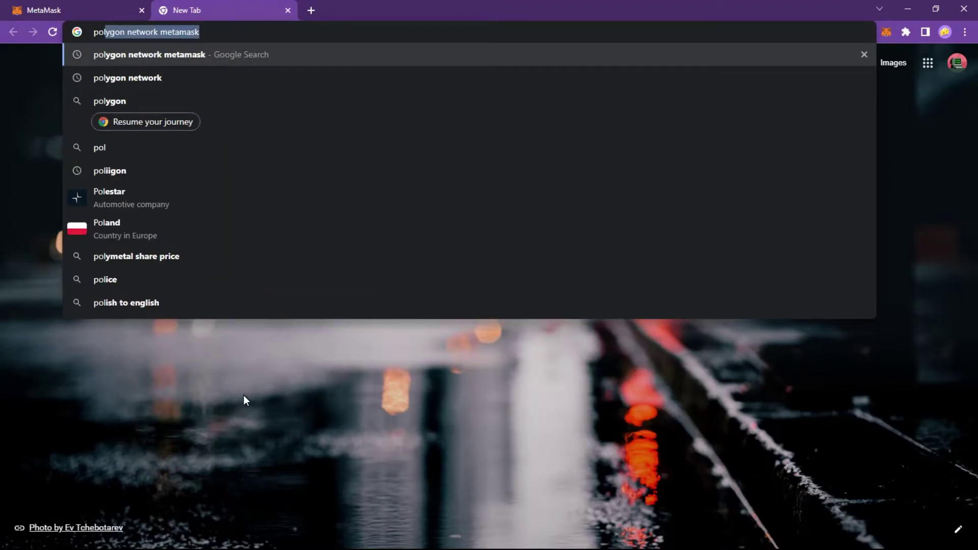
type("ygon network ")
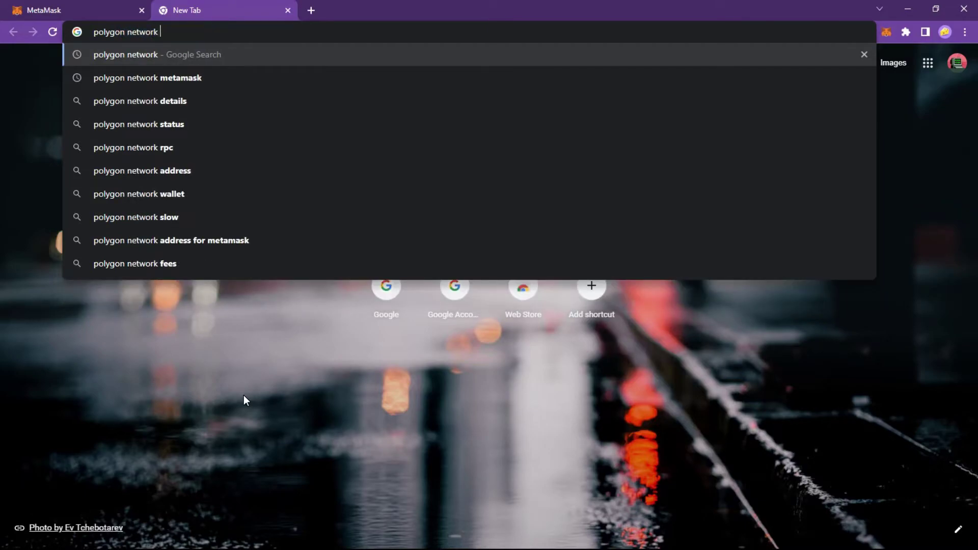
type("metamas")
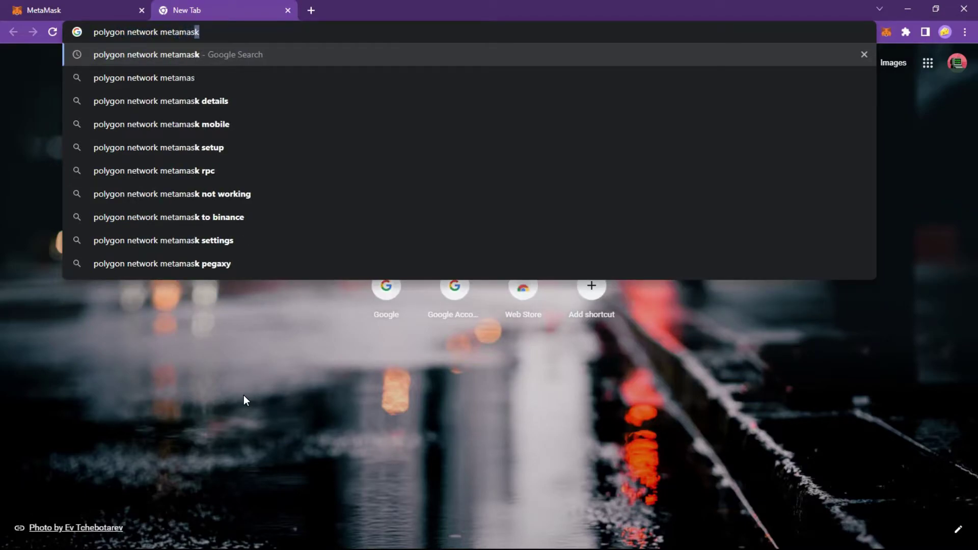
type("k")
key("Return")
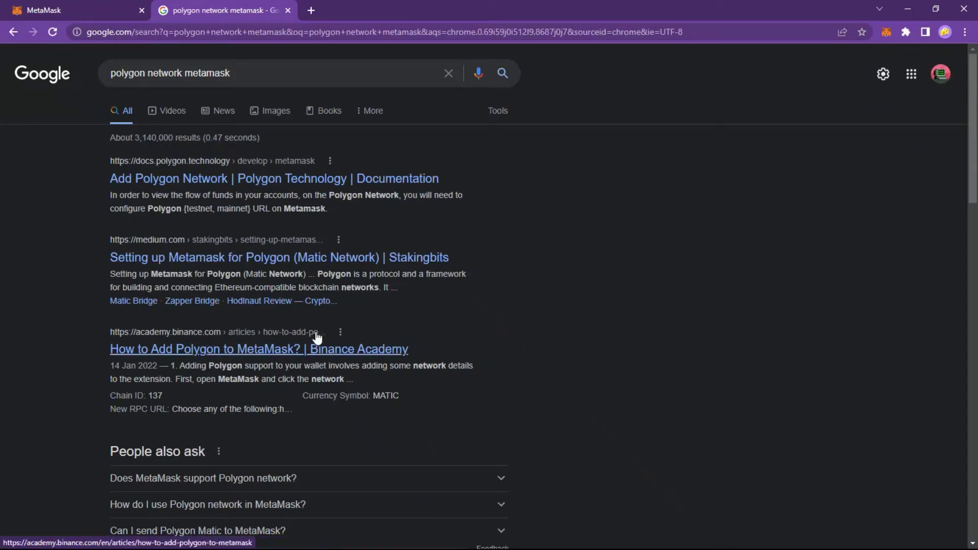
Step: Open the Stakingbits Medium guide, scroll to the Polygon Mainnet settings, and select 'Polygon'
left_click(363, 263)
scroll(509, 362, "down", 5)
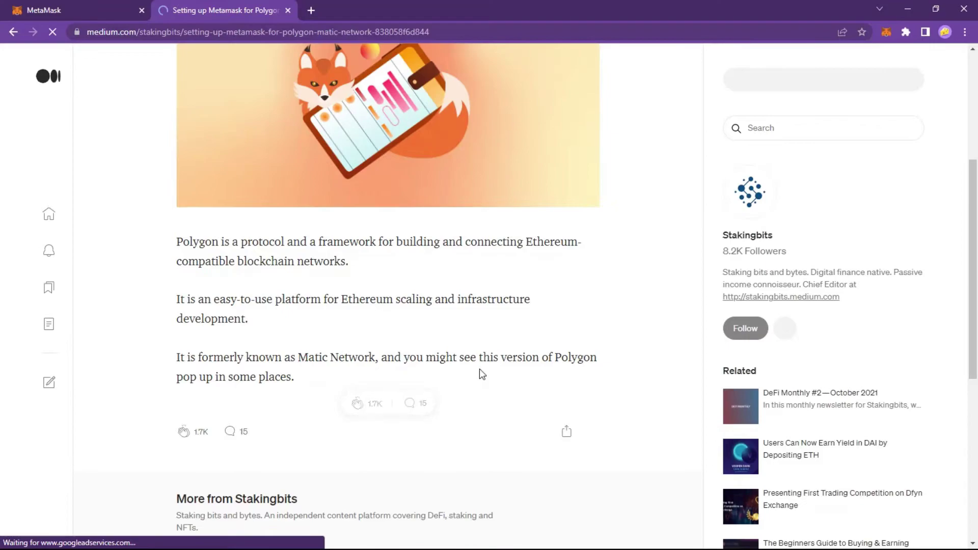
scroll(497, 317, "down", 3)
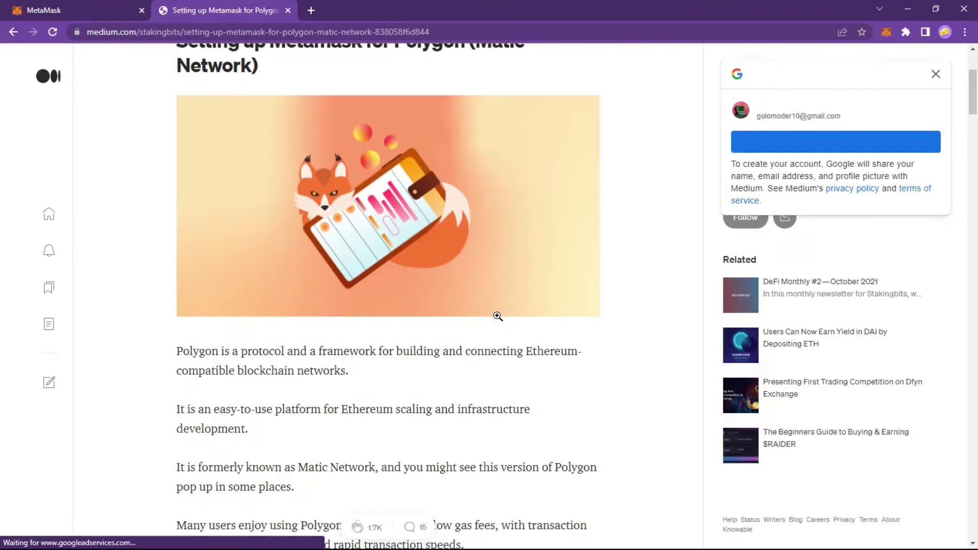
scroll(498, 316, "down", 15)
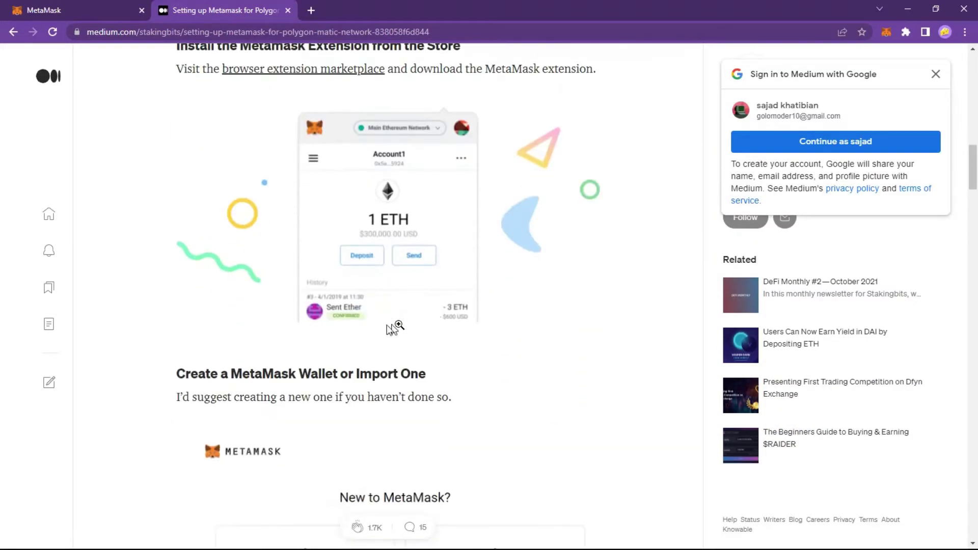
scroll(382, 326, "down", 18)
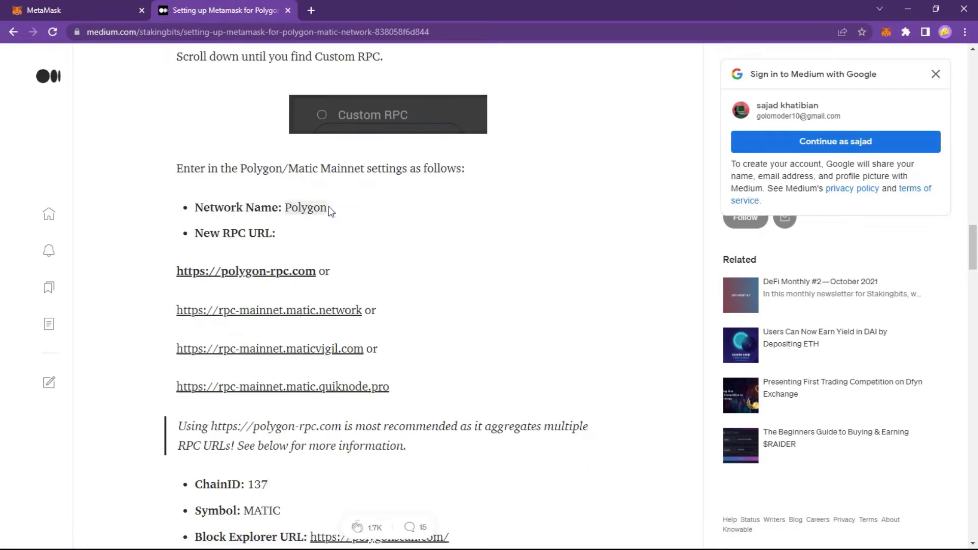
left_click_drag(329, 210, 289, 214)
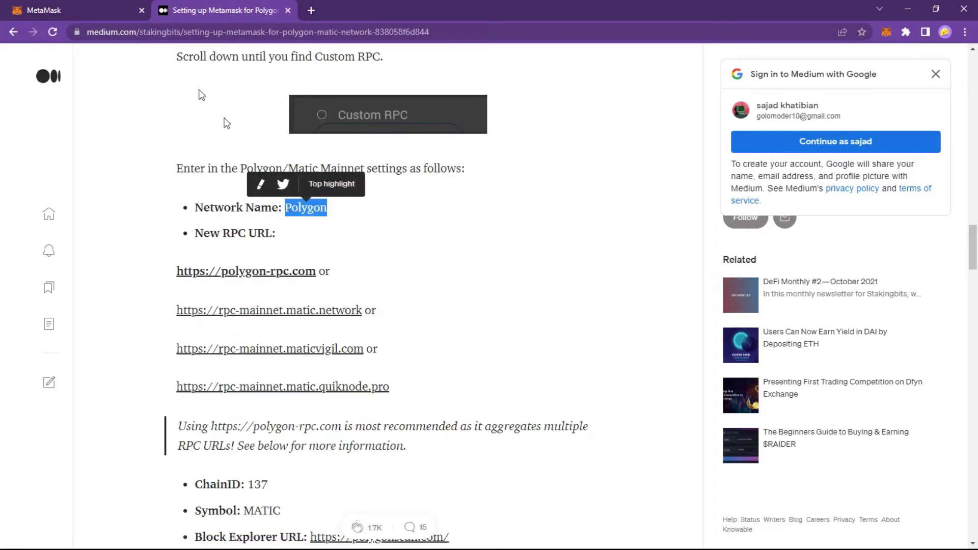
left_click(117, 10)
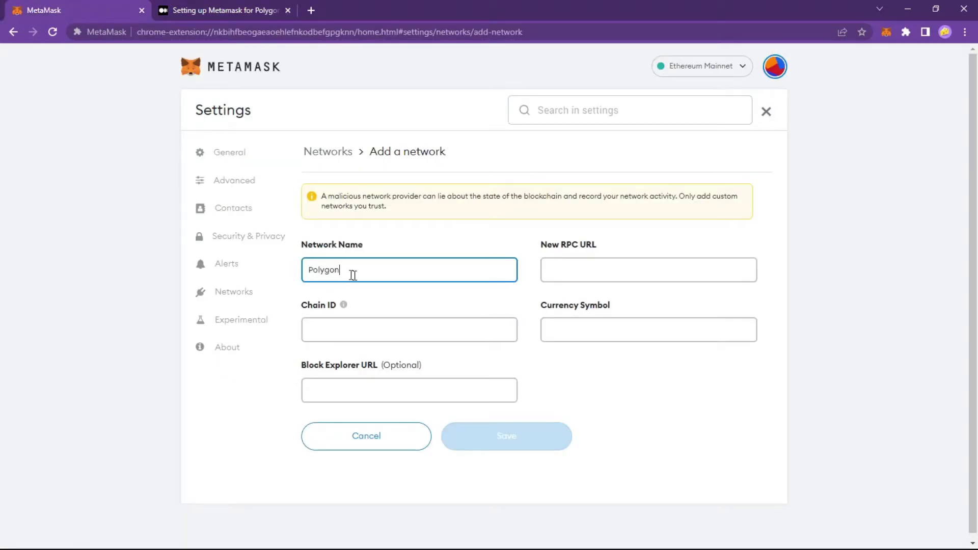
left_click(229, 12)
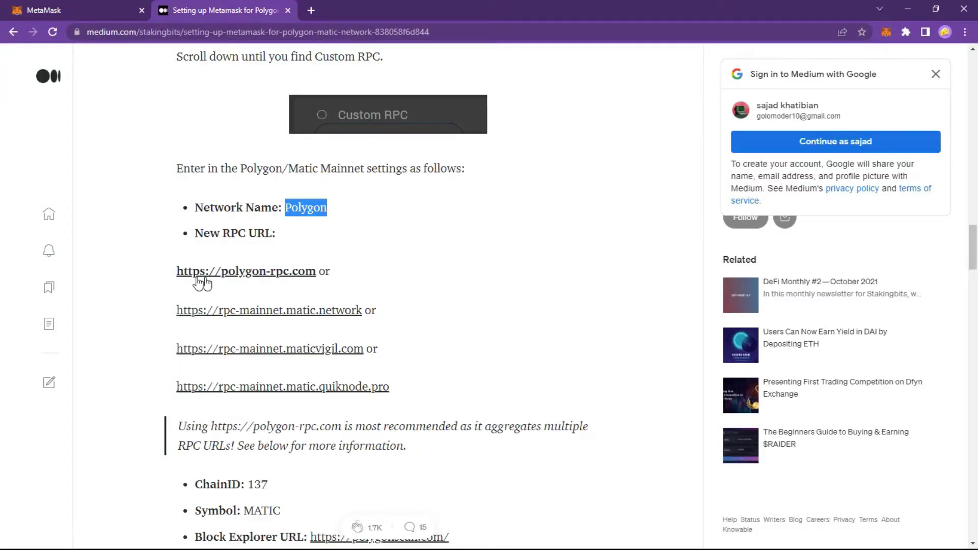
left_click_drag(163, 275, 314, 275)
key("ctrl+c")
left_click(117, 10)
left_click(594, 271)
key("ctrl+v")
Step: Copy chain ID 137 from the article into the form's Chain ID field
left_click(235, 7)
scroll(255, 418, "down", 1)
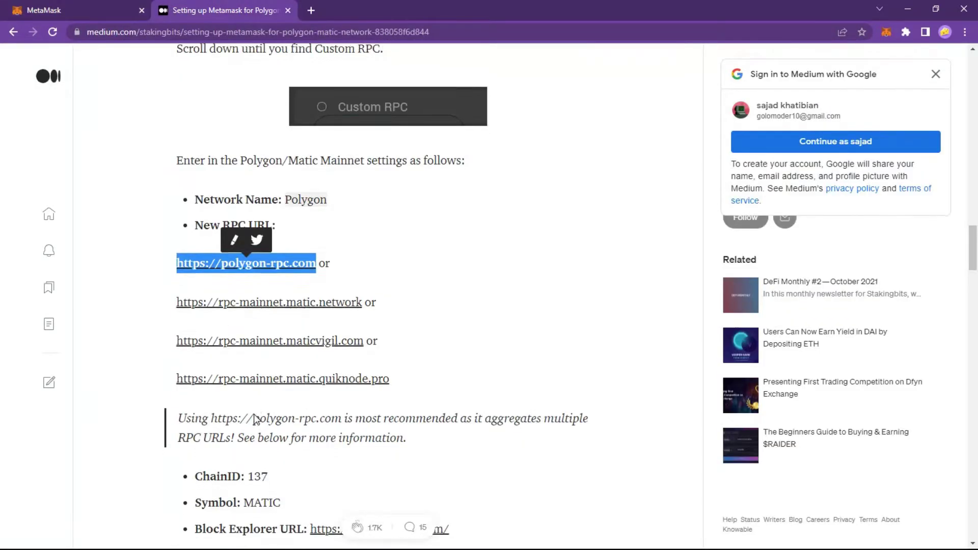
scroll(255, 409, "down", 2)
double_click(252, 363)
key("ctrl+c")
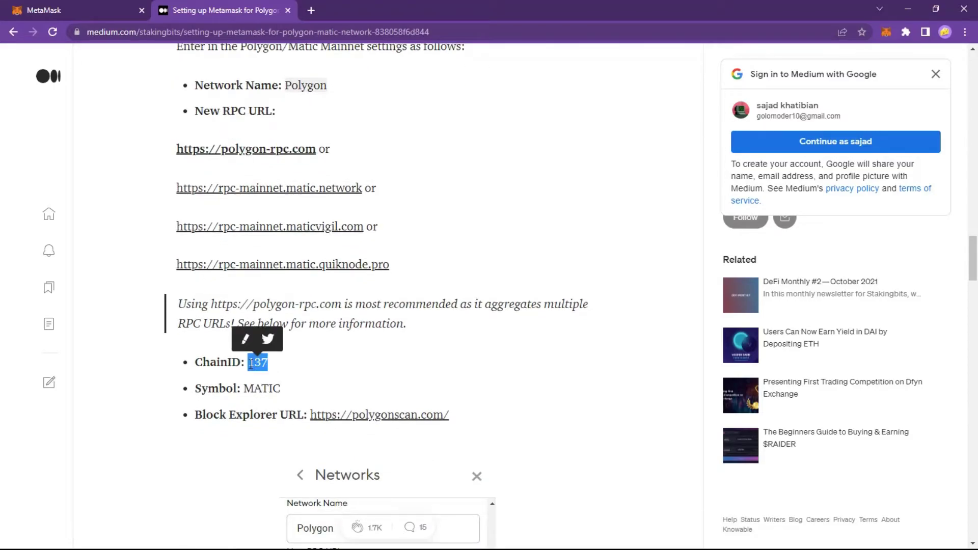
left_click(49, 7)
left_click(389, 329)
key("ctrl+v")
left_click(249, 7)
left_click_drag(280, 388, 244, 388)
key("ctrl+c")
left_click(83, 5)
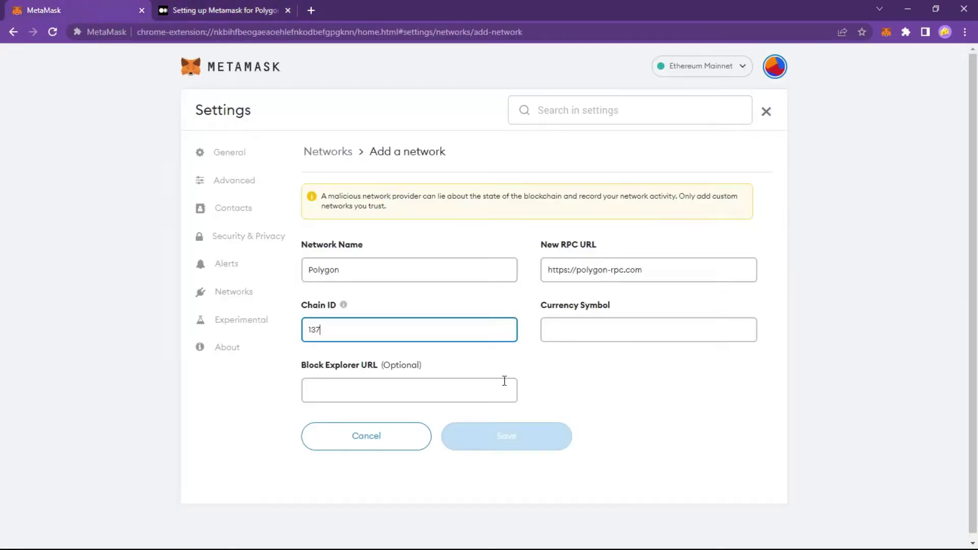
left_click(604, 335)
key("ctrl+v")
left_click(179, 7)
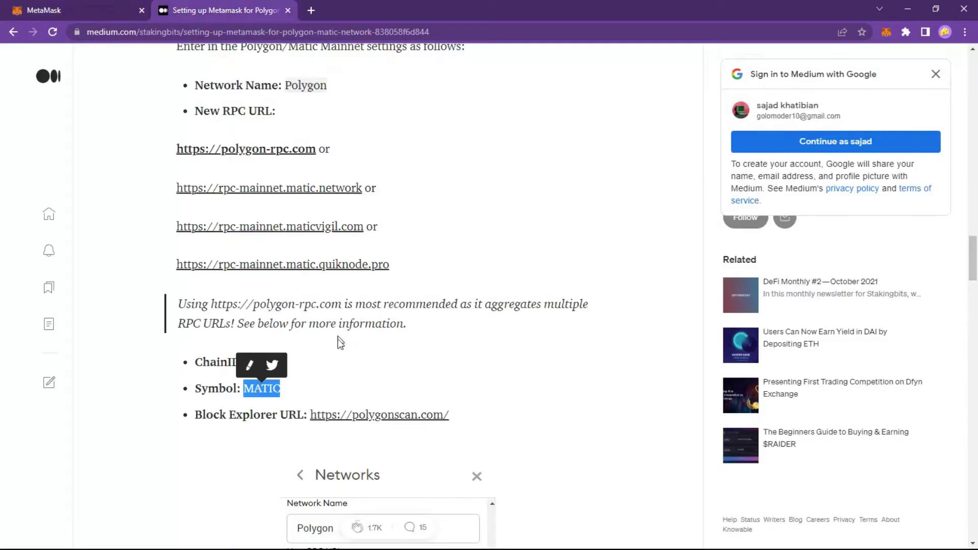
left_click_drag(502, 419, 308, 428)
key("ctrl+c")
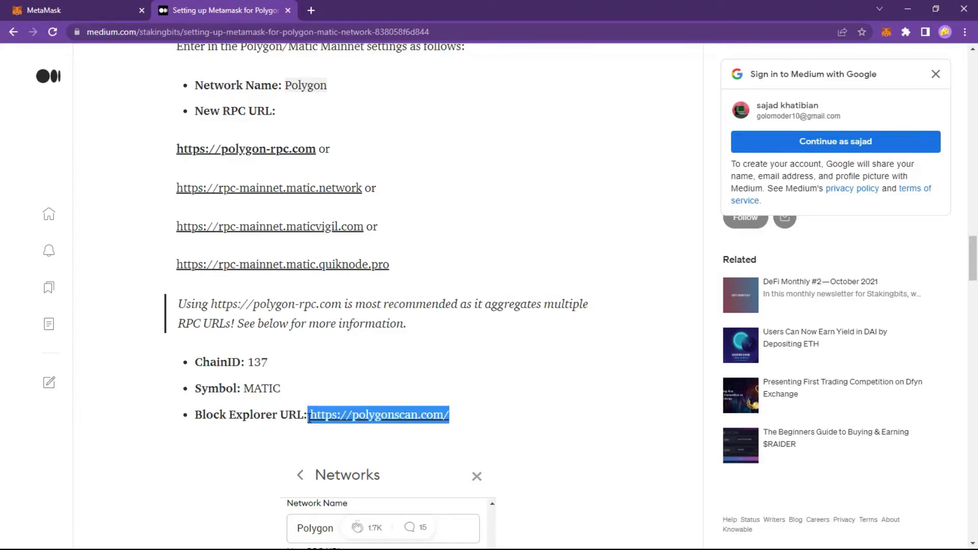
key("ctrl+Page_Up")
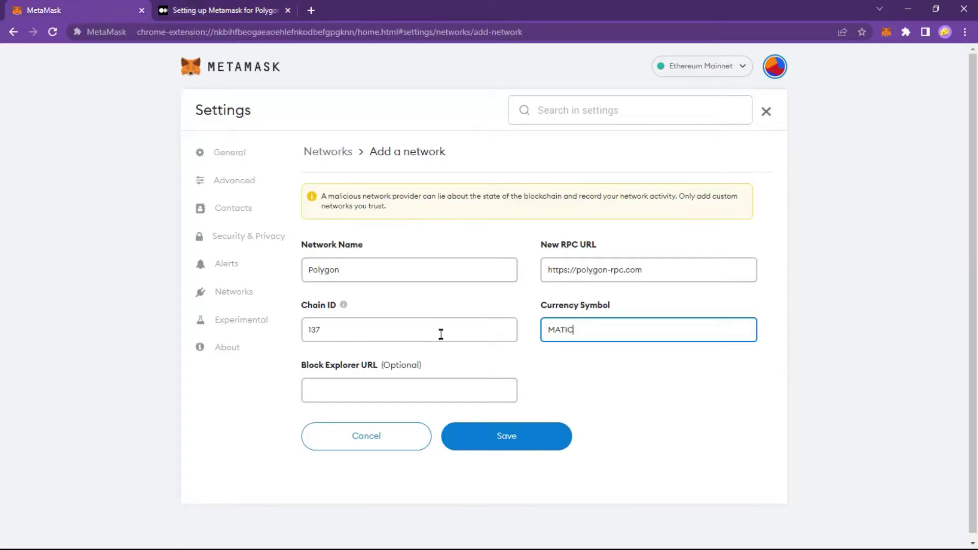
left_click(423, 395)
key("ctrl+v")
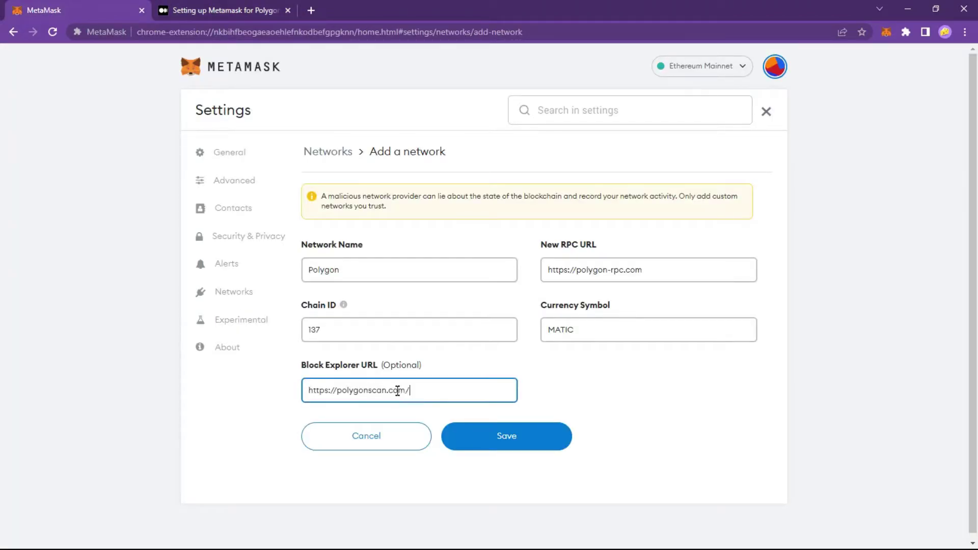
Step: Save the Polygon network, then switch to Ethereum Mainnet and back to Polygon
left_click(510, 438)
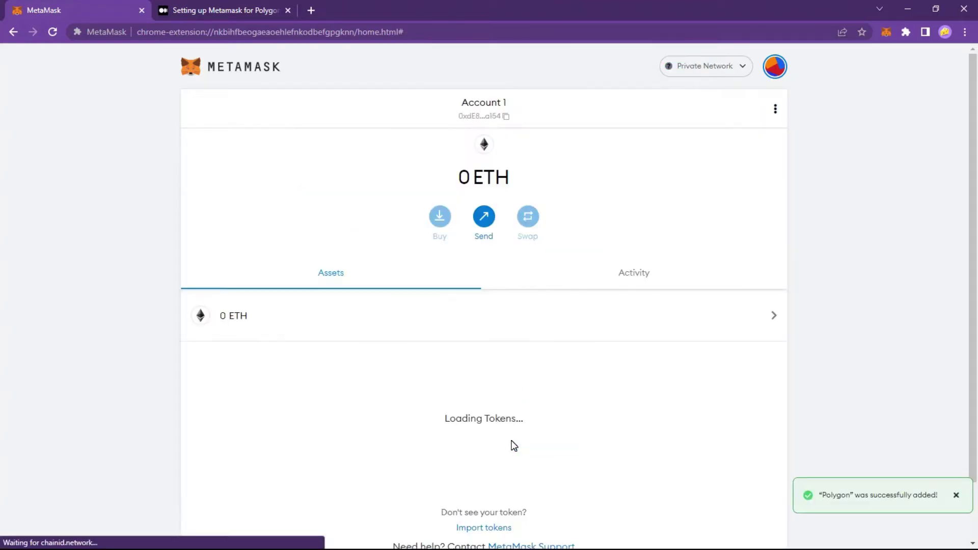
left_click(730, 71)
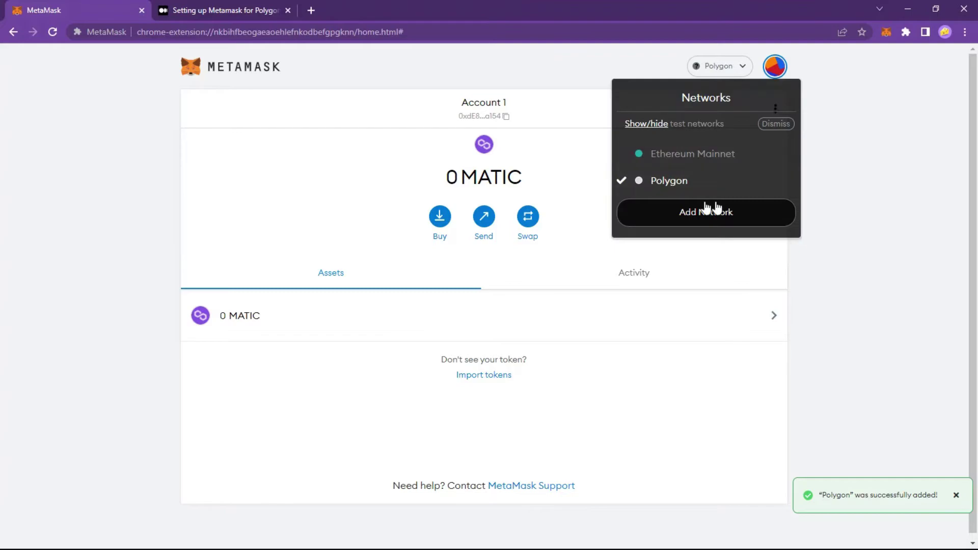
left_click(702, 153)
left_click(713, 71)
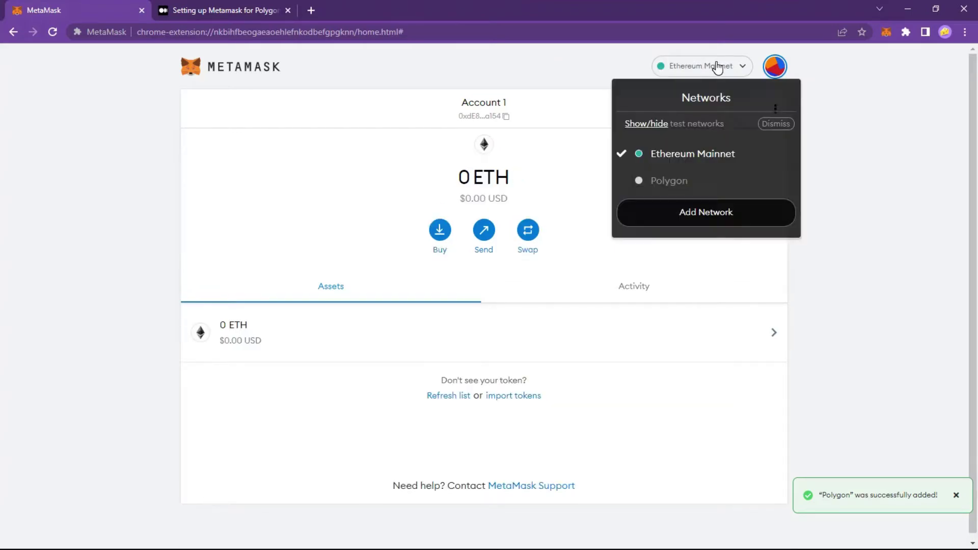
left_click(702, 185)
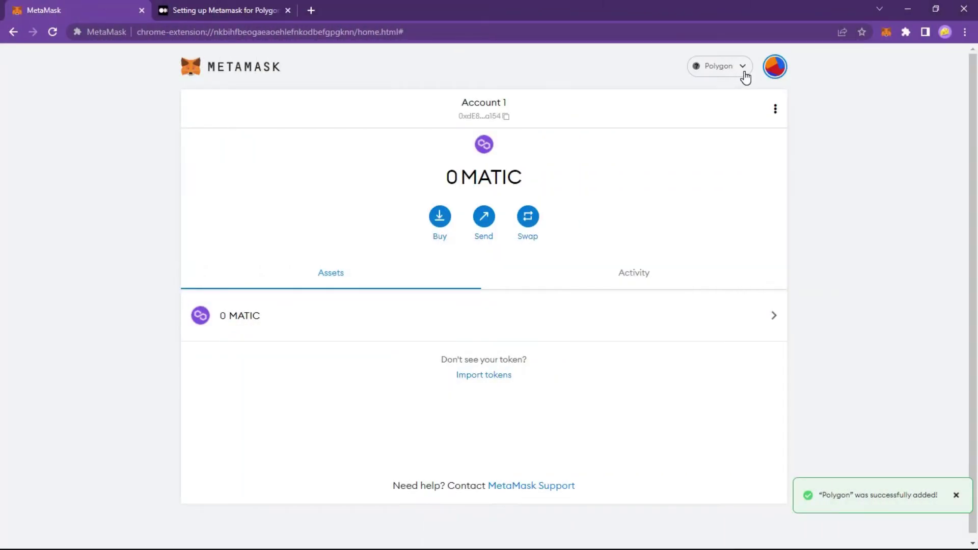
Step: Open the network dropdown to see Ethereum Mainnet and Polygon listed
left_click(743, 66)
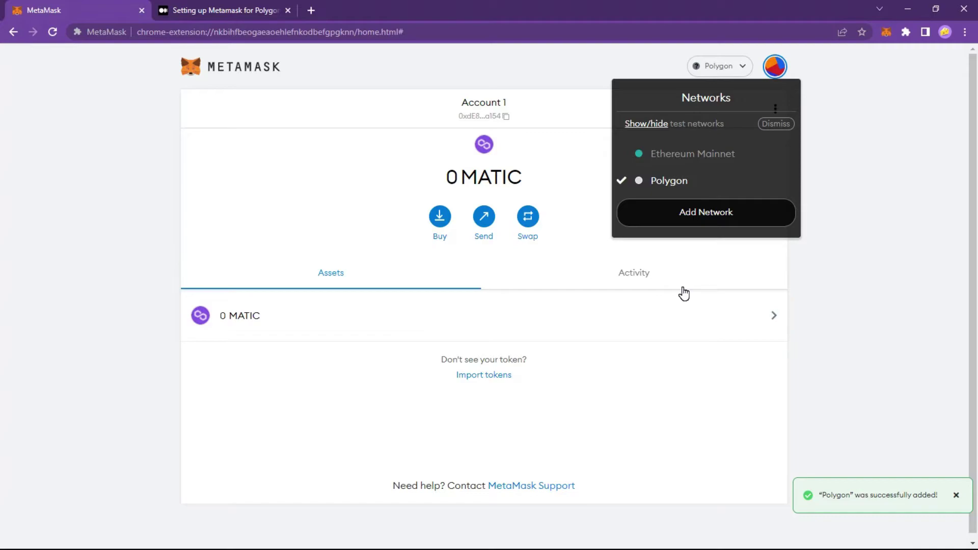
Step: Begin adding another network, then search Google for 'mumbai testnet metamask' in a new tab
left_click(712, 216)
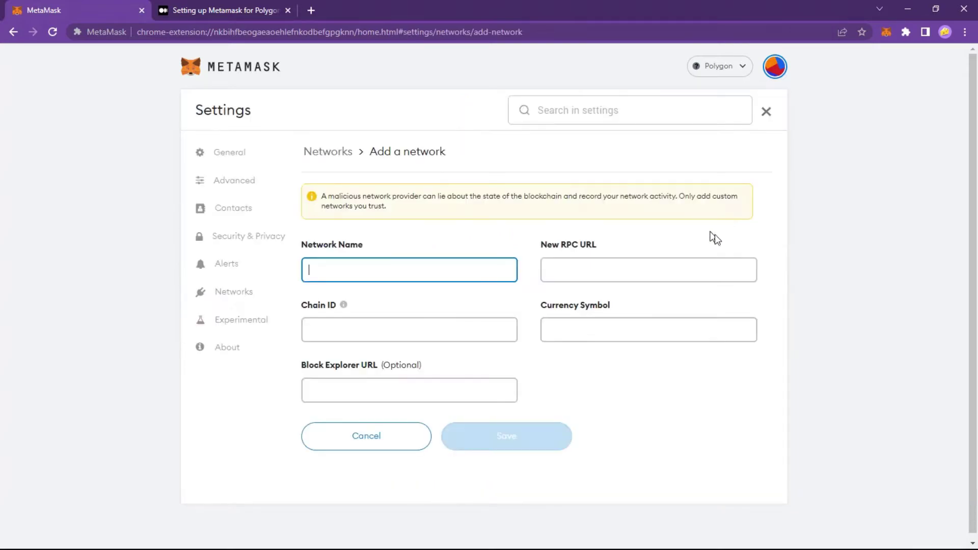
left_click(287, 10)
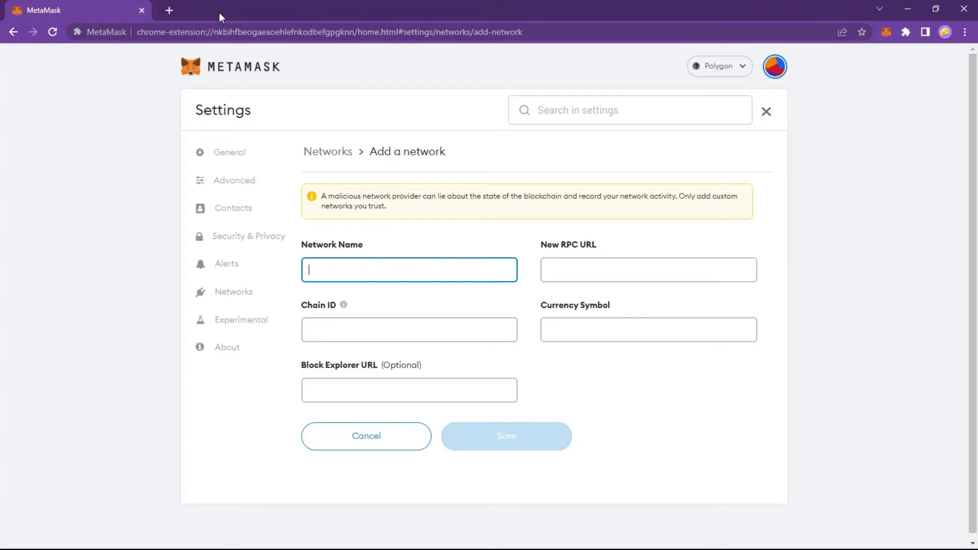
left_click(168, 14)
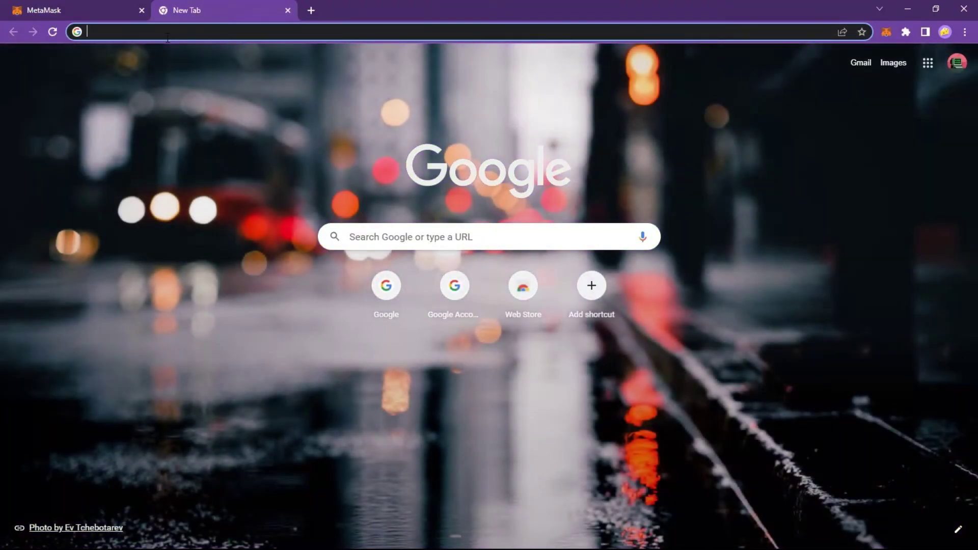
type("mumbai tes")
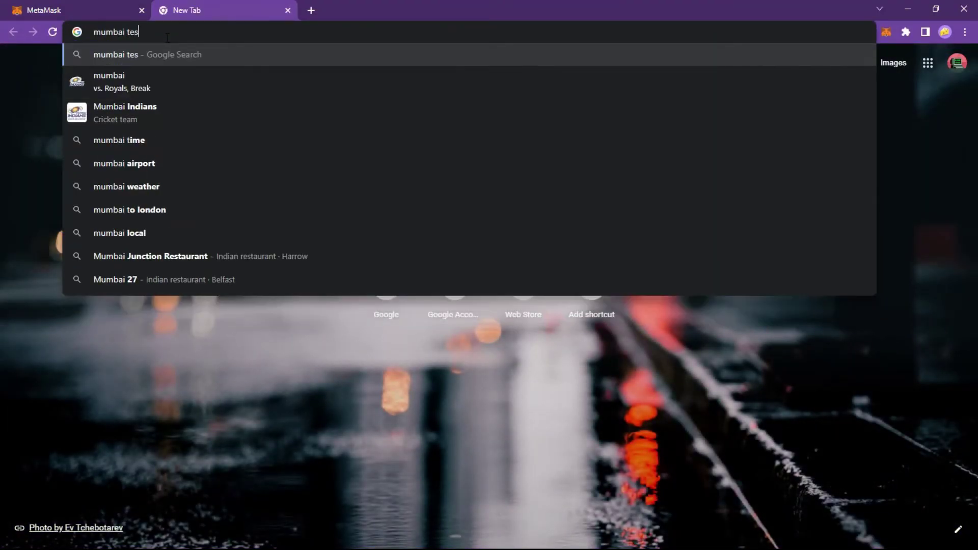
type("tnet mera")
key("BackSpace")
key("BackSpace")
type("tamask")
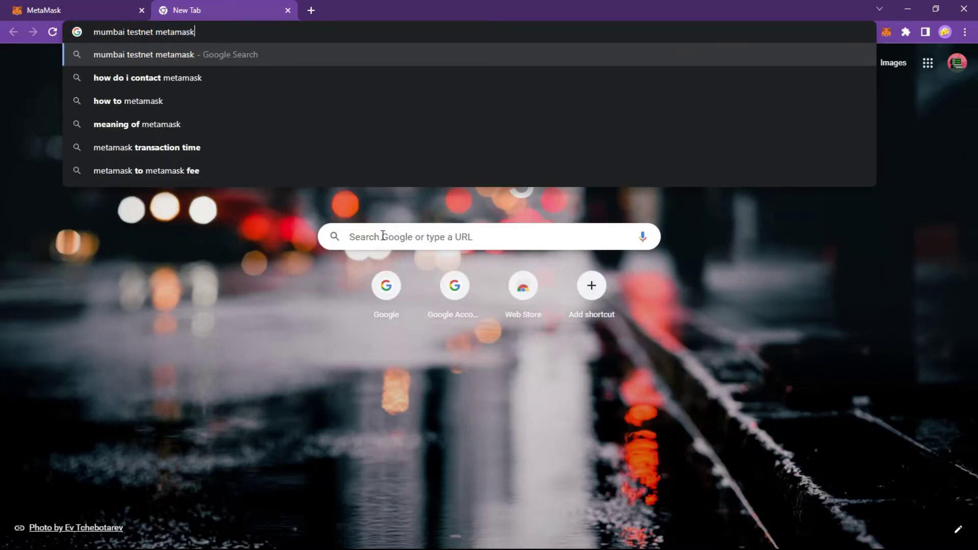
key("Return")
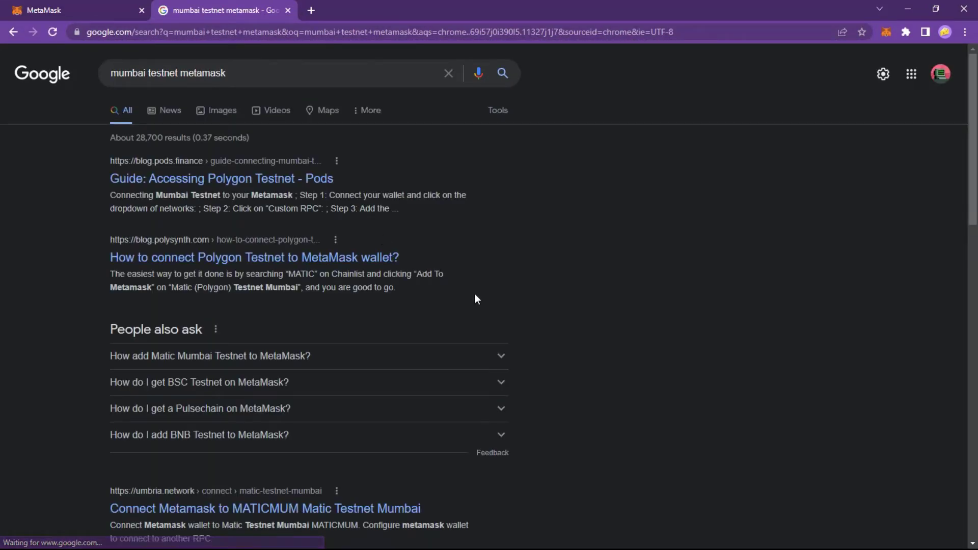
scroll(475, 298, "down", 4)
scroll(474, 298, "down", 1)
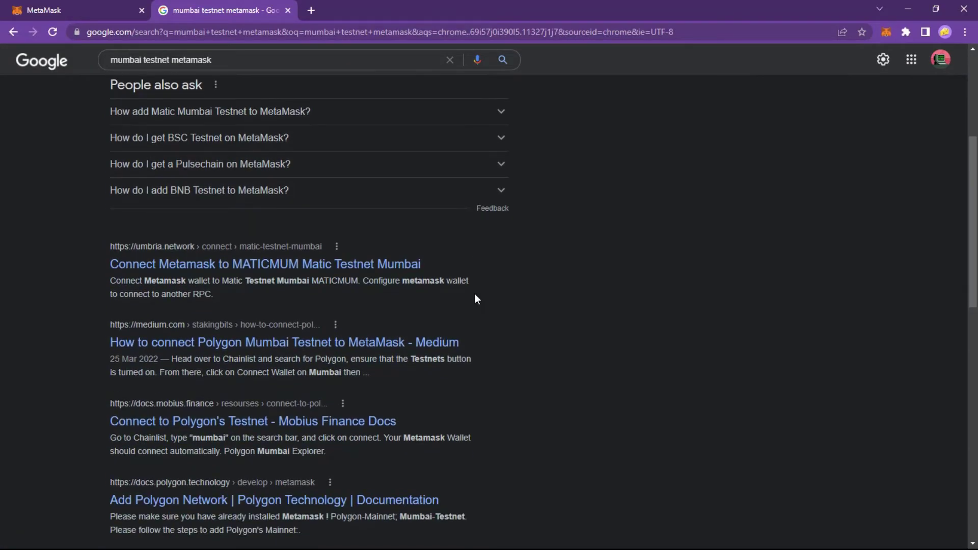
Step: Open the Medium Mumbai Testnet guide in a new tab and scroll to the network details
right_click(422, 344)
left_click(441, 352)
left_click(360, 11)
scroll(482, 339, "down", 3)
scroll(483, 339, "up", 3)
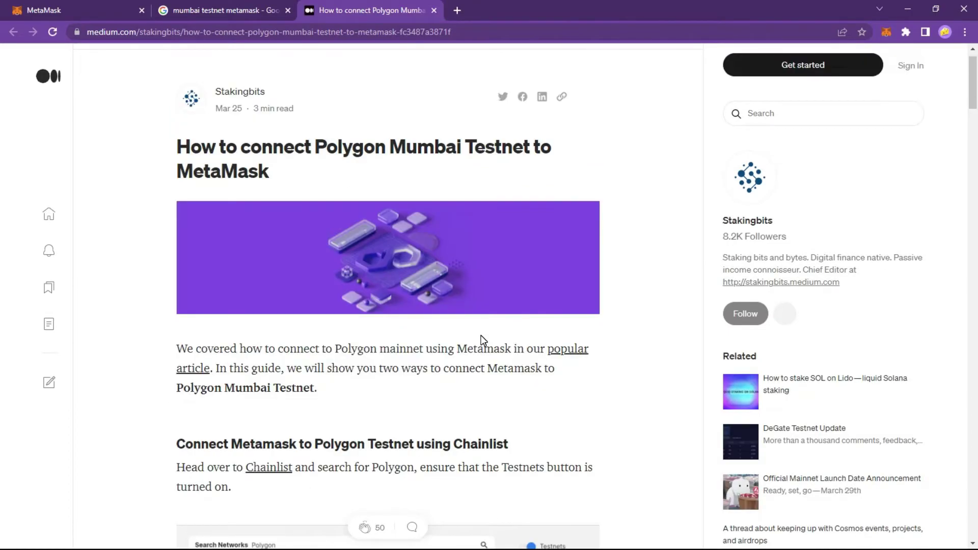
scroll(483, 339, "down", 8)
scroll(483, 337, "down", 16)
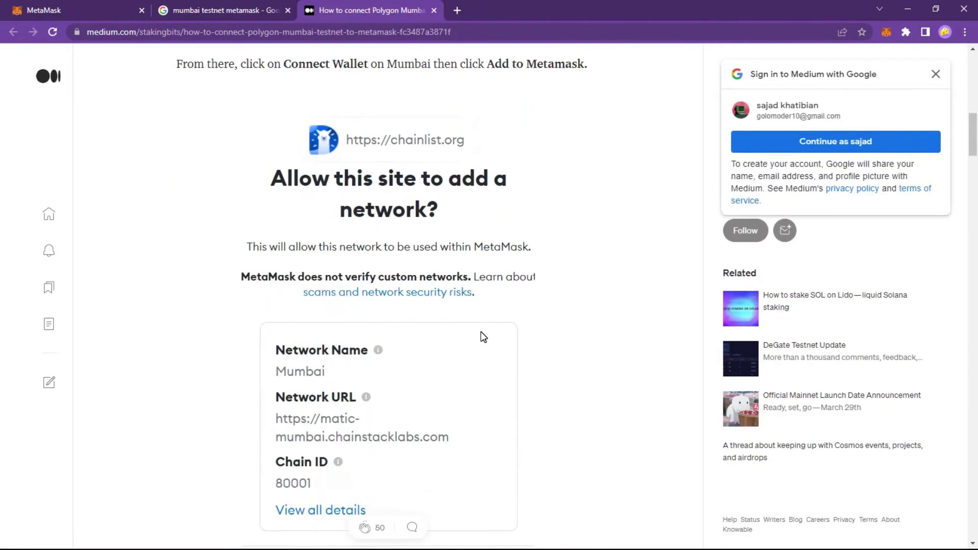
scroll(482, 337, "down", 8)
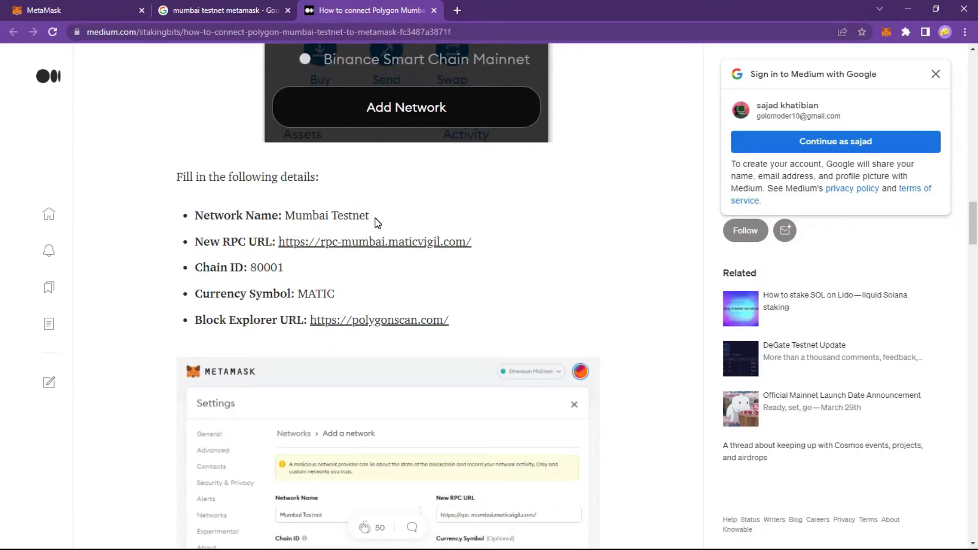
left_click_drag(377, 222, 283, 216)
key("ctrl+c")
key("ctrl+1")
key("ctrl+3")
left_click_drag(480, 246, 248, 267)
key("ctrl+c")
key("ctrl+1")
key("ctrl+v")
key("ctrl+3")
Step: Fill in chain ID 80001 and currency symbol MATIC from the article
key("ctrl+c")
key("ctrl+1")
left_click(404, 328)
key("ctrl+3")
double_click(317, 294)
key("ctrl+c")
key("ctrl+1")
left_click(602, 328)
key("ctrl+v")
key("ctrl+3")
left_click_drag(311, 321, 449, 320)
key("ctrl+c")
key("ctrl+1")
key("Tab")
key("ctrl+v")
left_click(662, 426)
scroll(662, 426, "down", 1)
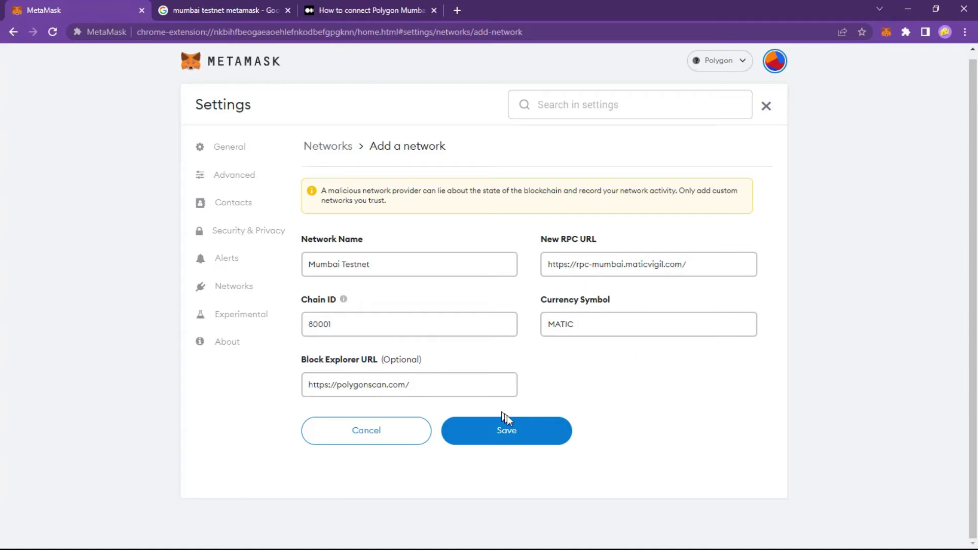
Step: Save the Mumbai Testnet network and make it the active wallet network
left_click(545, 432)
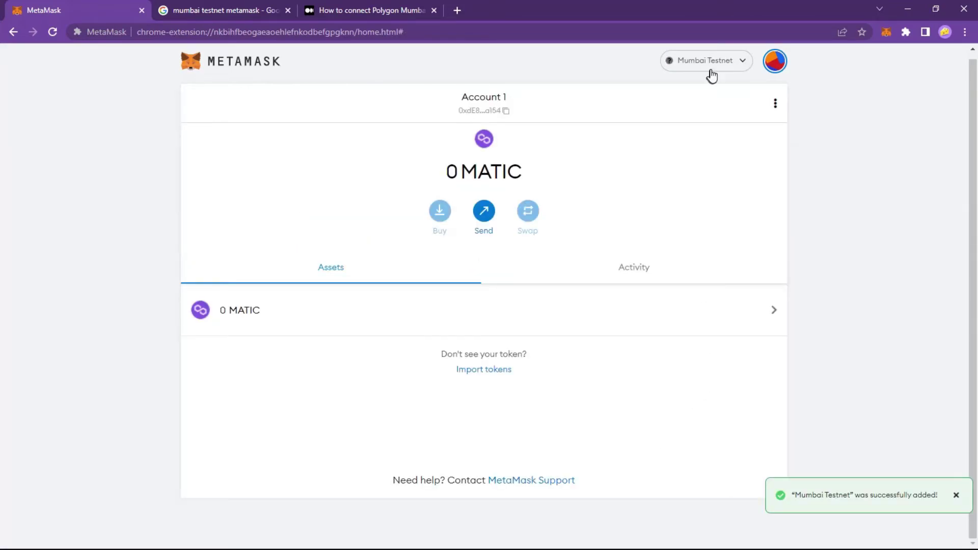
left_click(712, 75)
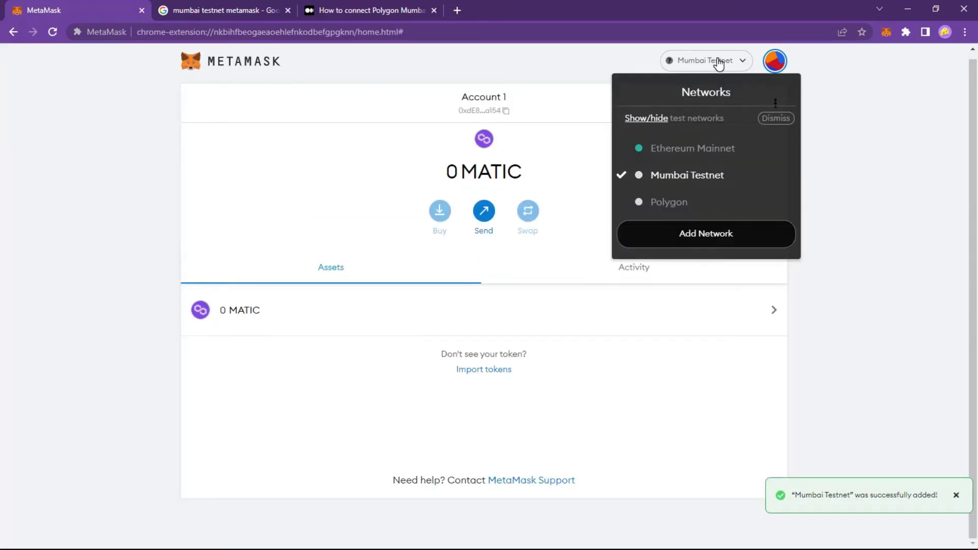
left_click(700, 176)
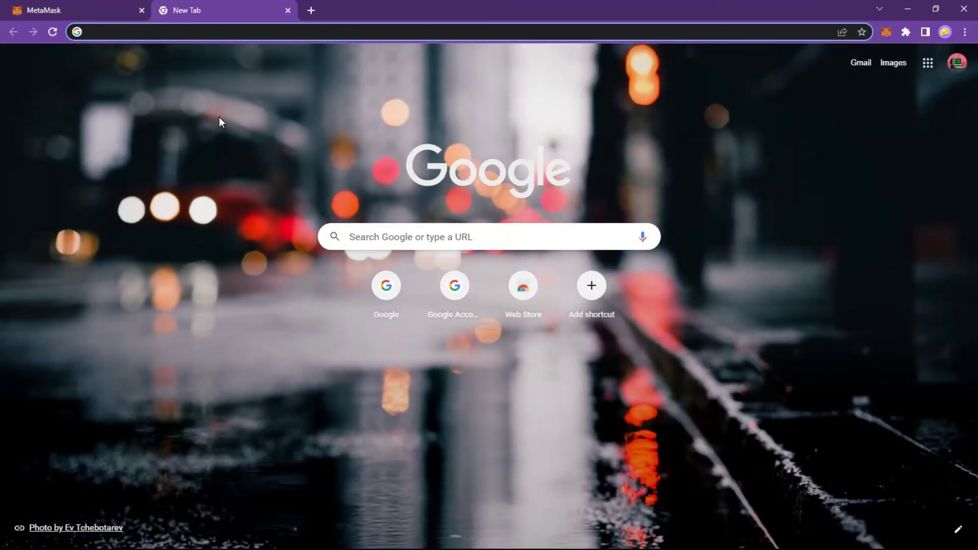
Step: Search for 'mumbai testnet faucet' and open the Polygon Faucet result
type("m")
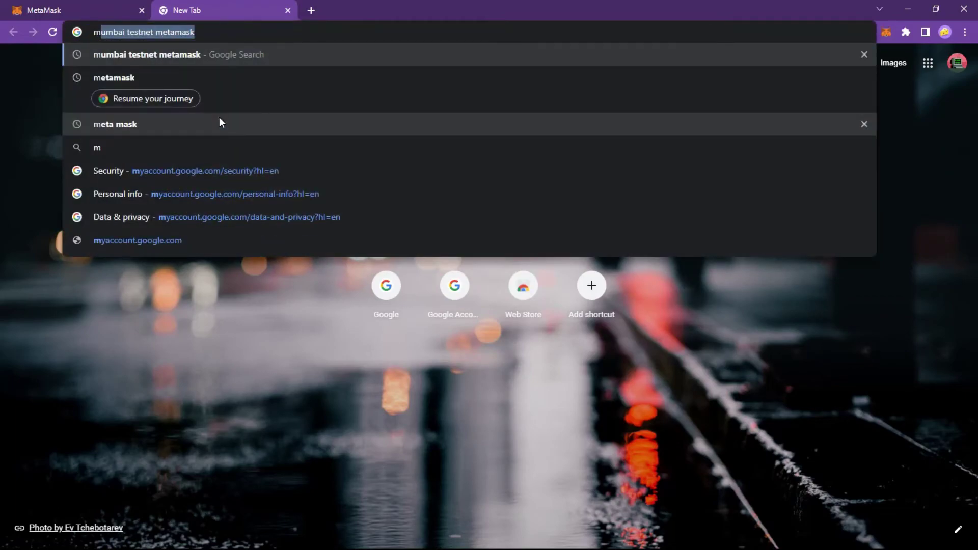
type("umbai")
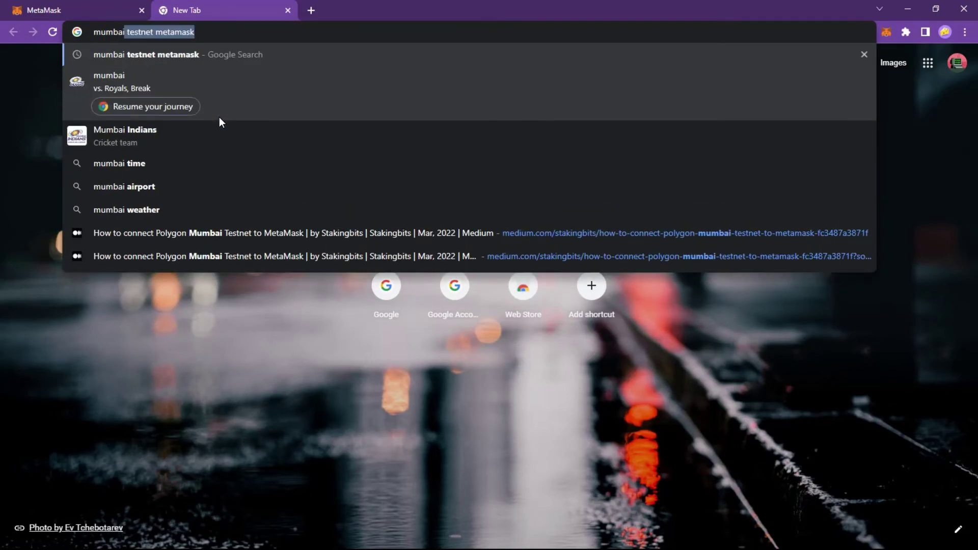
type(" testnet free")
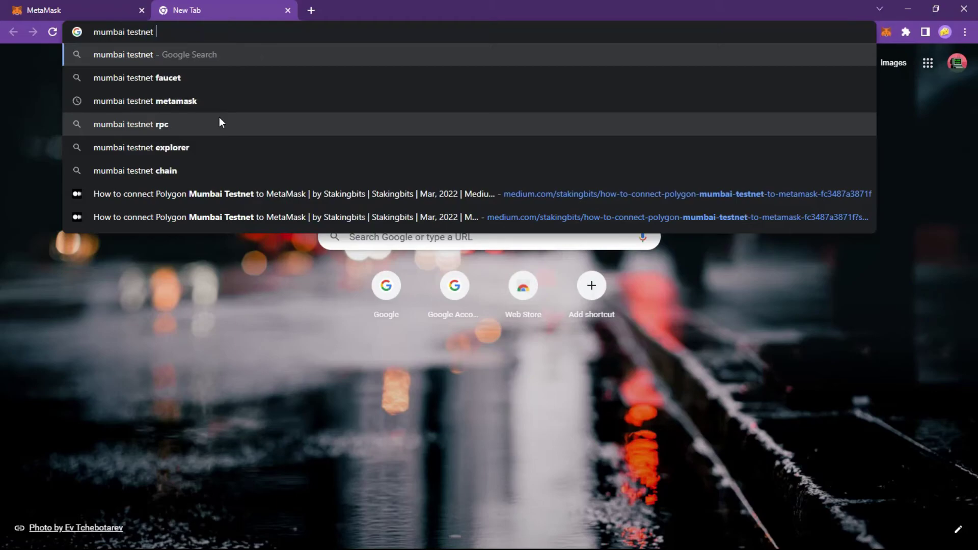
key("BackSpace")
key("BackSpace")
key("BackSpace")
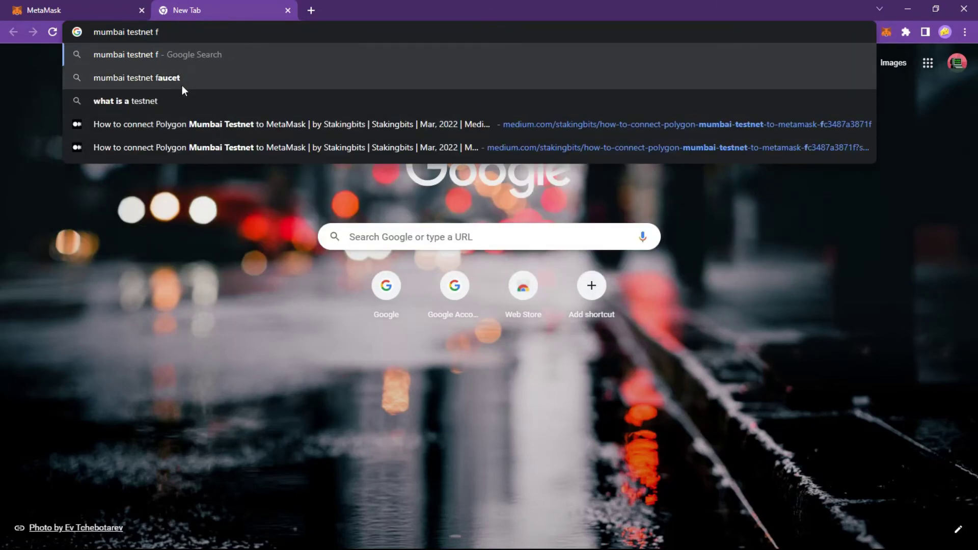
left_click(182, 81)
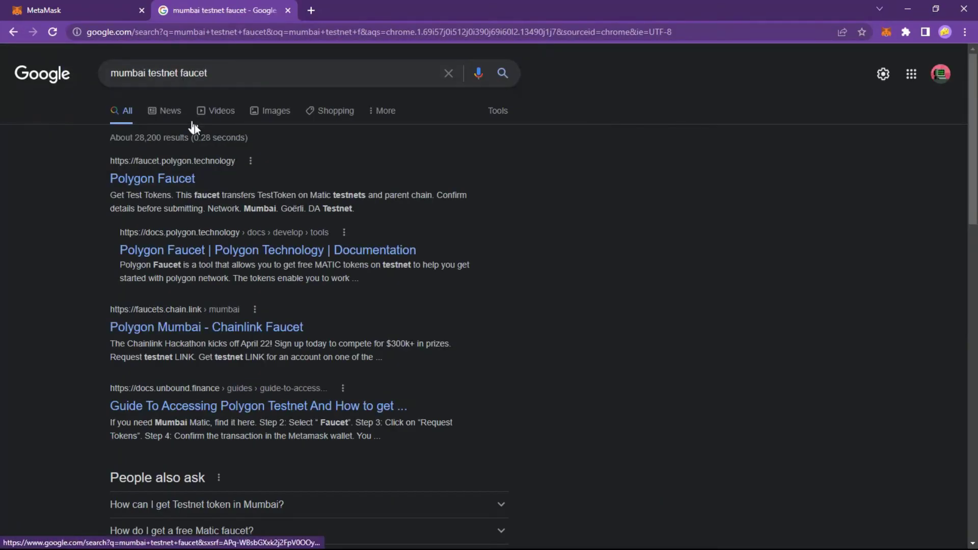
left_click(175, 182)
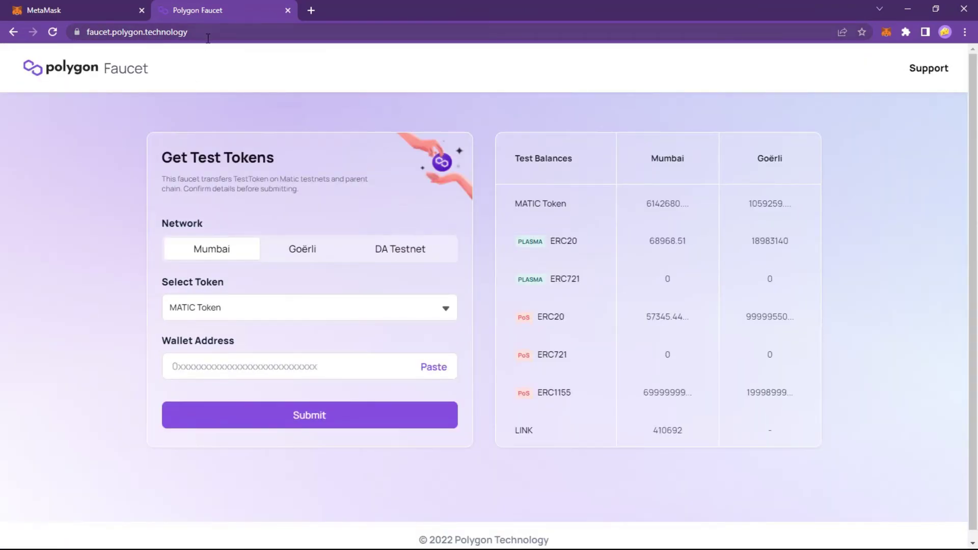
Step: Select MATIC Token as the token to request on the faucet
left_click(216, 376)
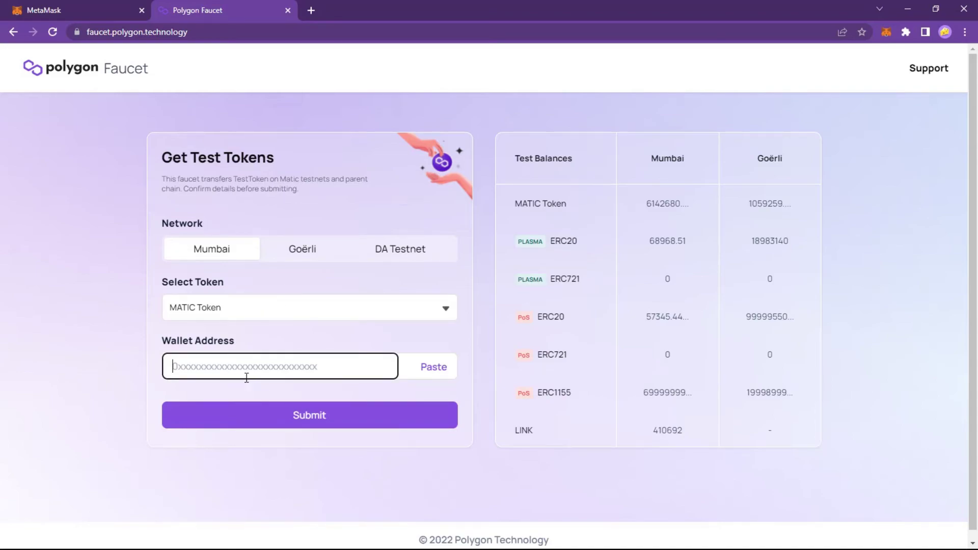
left_click(273, 312)
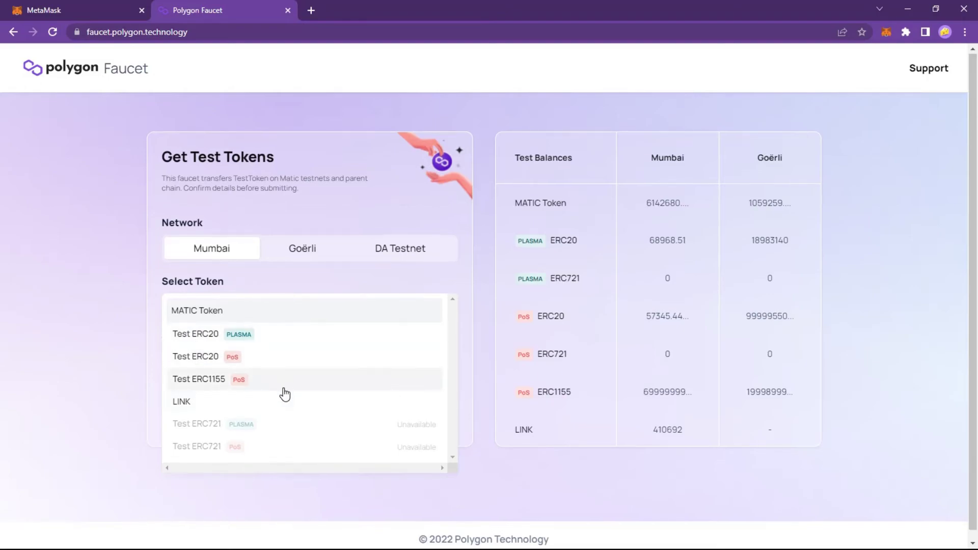
scroll(284, 382, "down", 1)
left_click(213, 302)
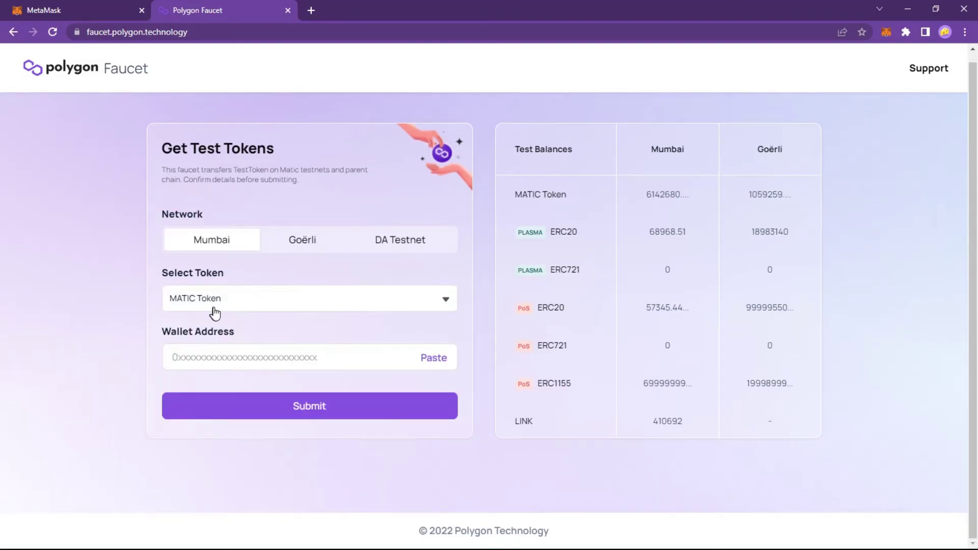
Step: Copy the MetaMask account address into the faucet's Wallet Address field
left_click(214, 360)
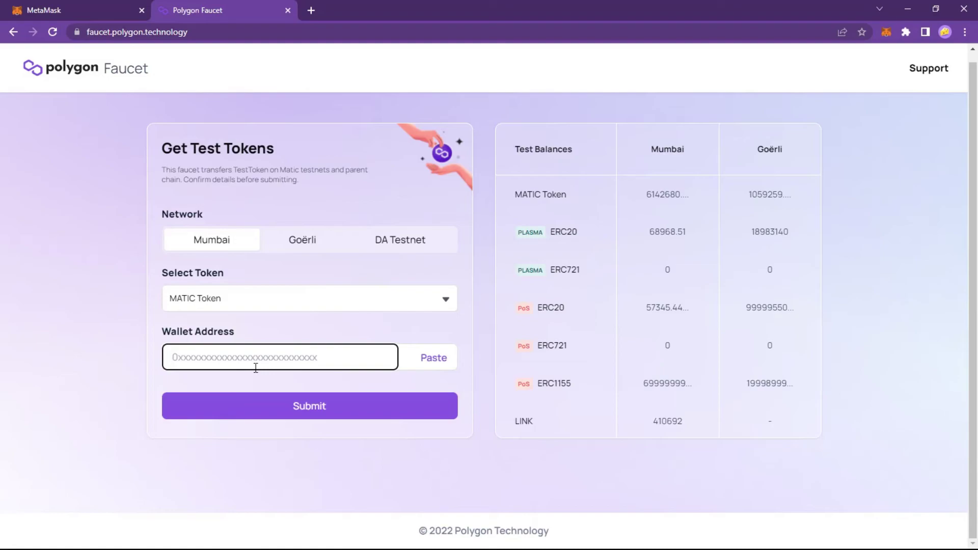
left_click(885, 33)
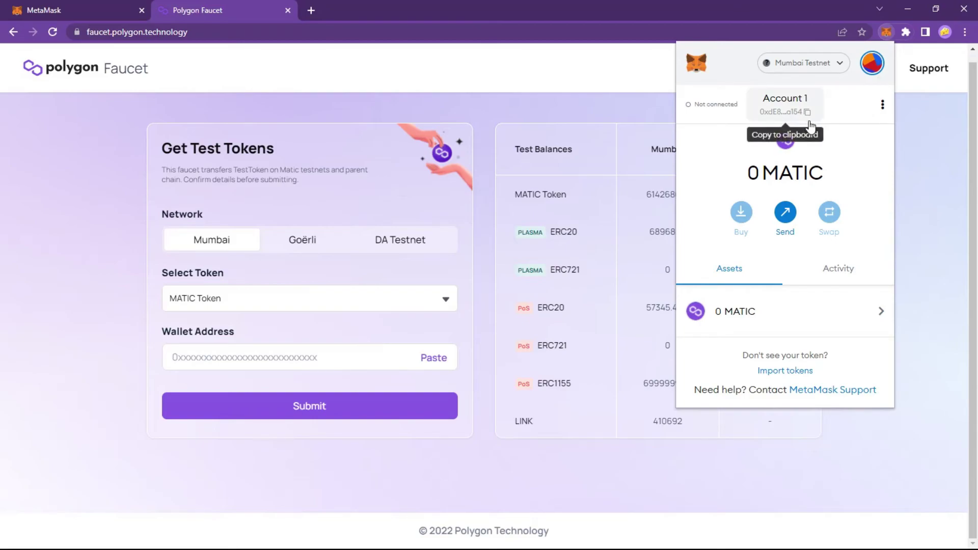
left_click(796, 117)
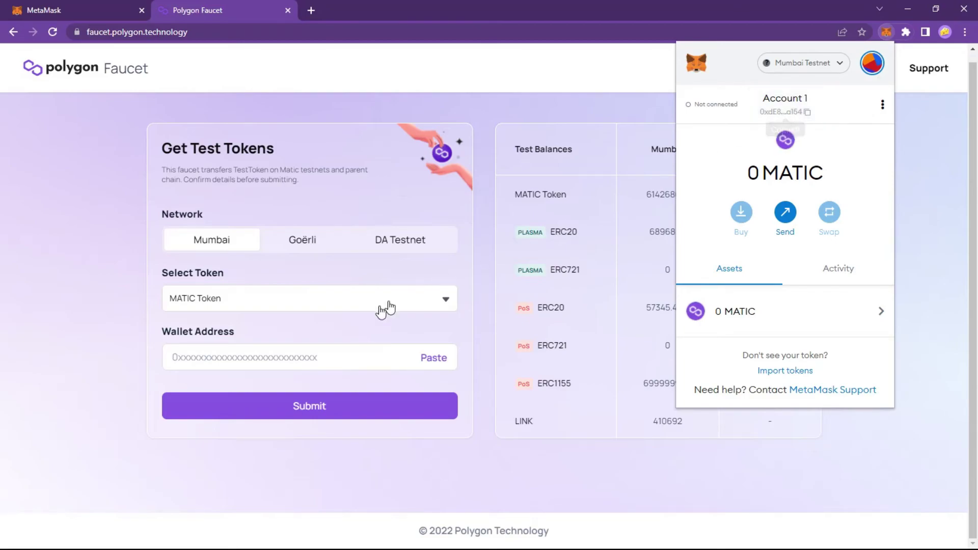
left_click(290, 359)
key("ctrl+v")
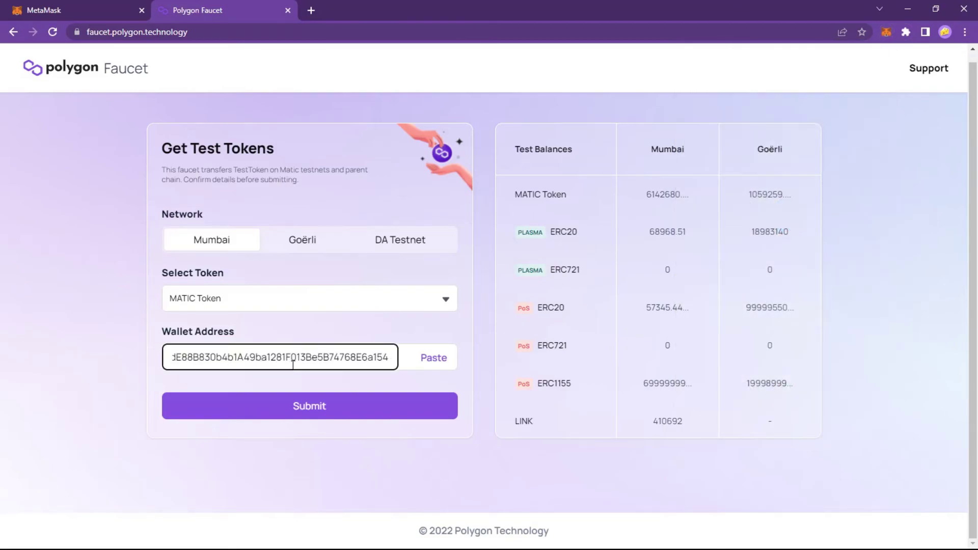
Step: Submit and confirm the request, then check the 0.5 MATIC balance in MetaMask
left_click(313, 404)
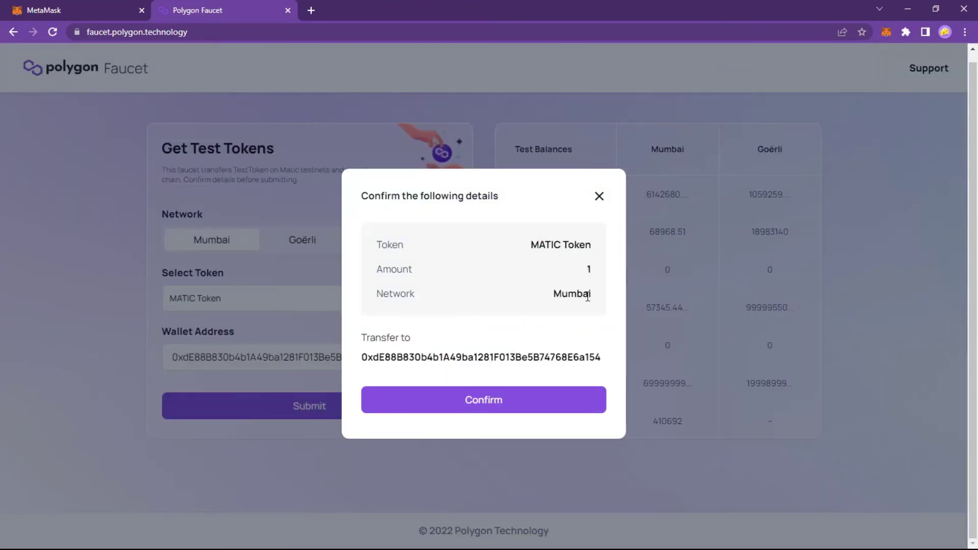
left_click(488, 402)
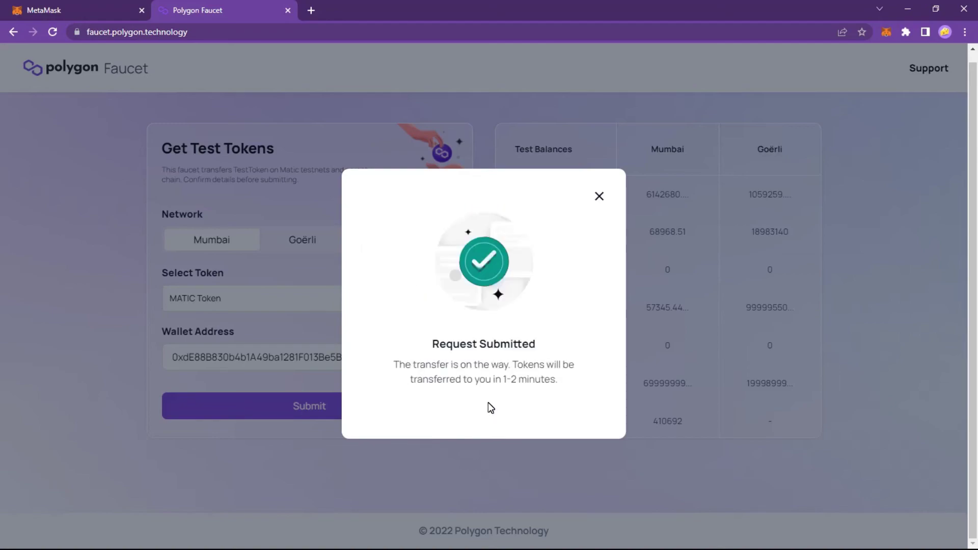
key("ctrl+1")
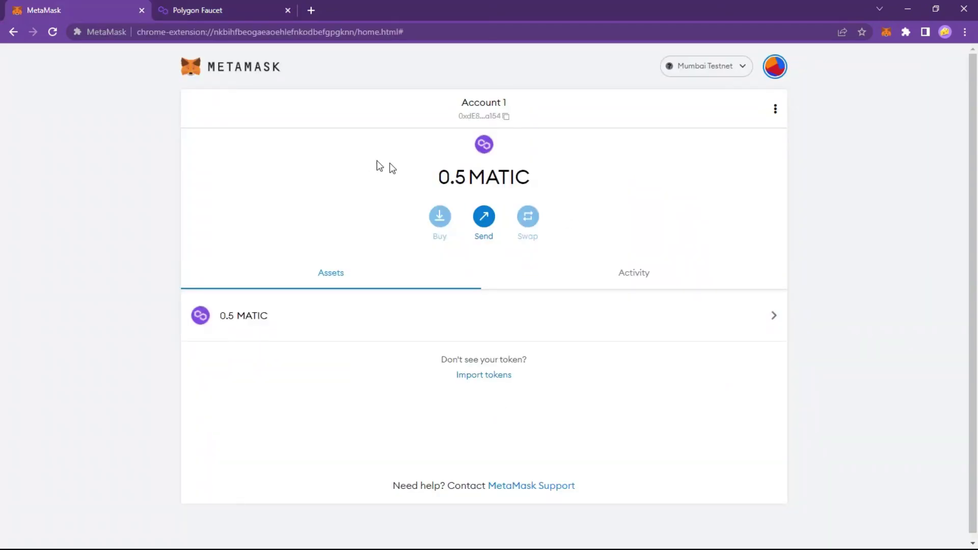
double_click(451, 182)
left_click(533, 189)
double_click(526, 177)
left_click(541, 195)
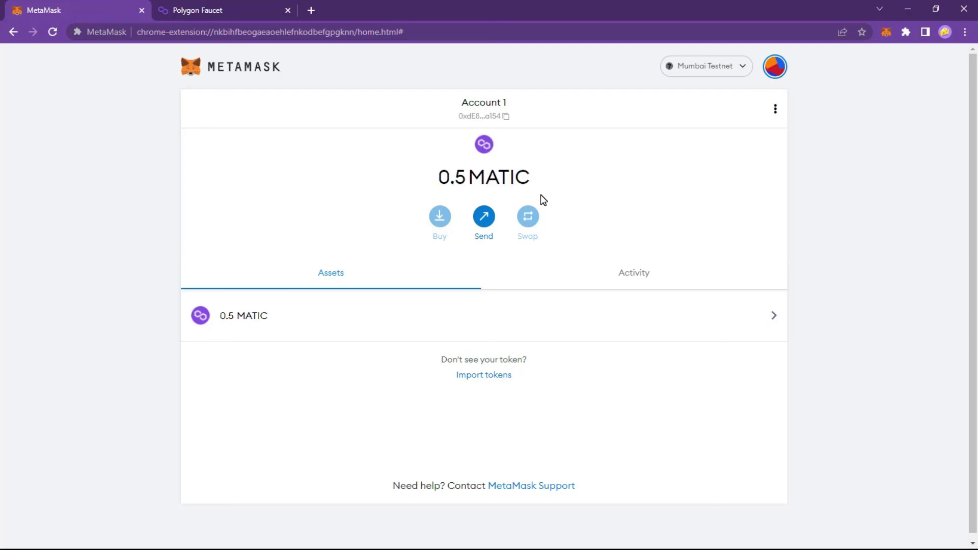